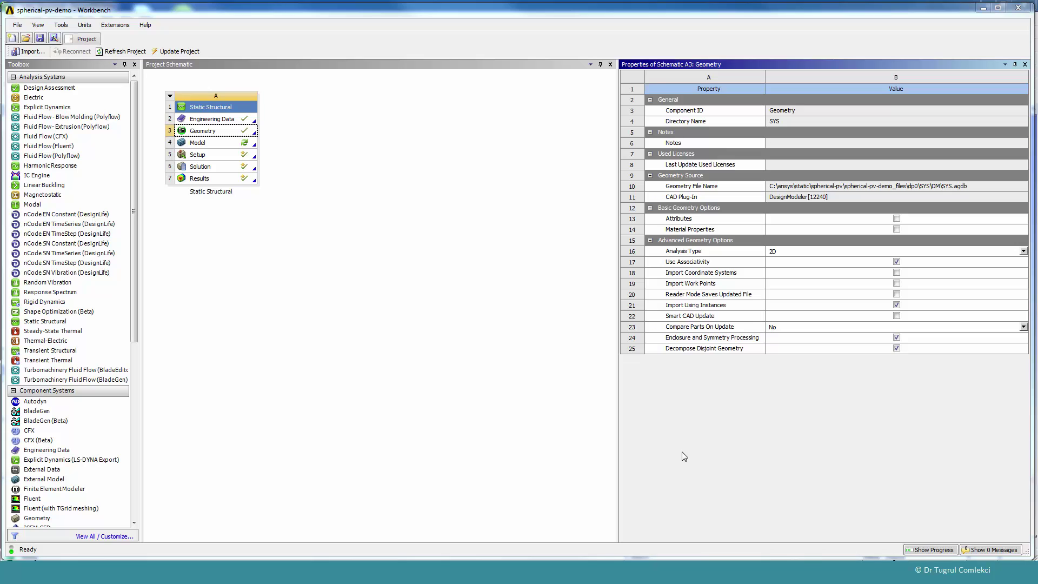
- Change the Geometry cell's Analysis Type from 2D to 3D
click(213, 134)
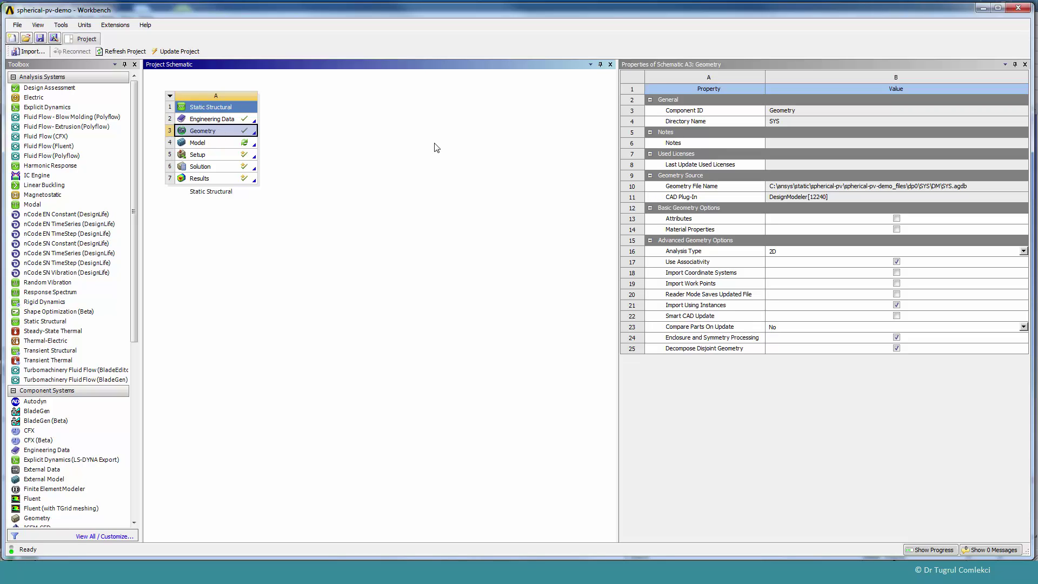
click(789, 252)
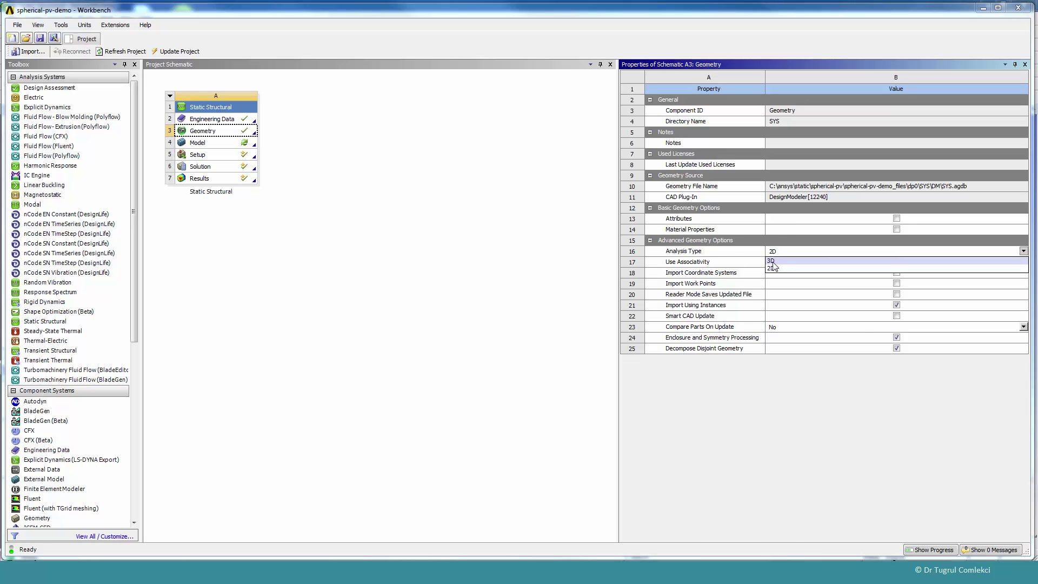
click(772, 261)
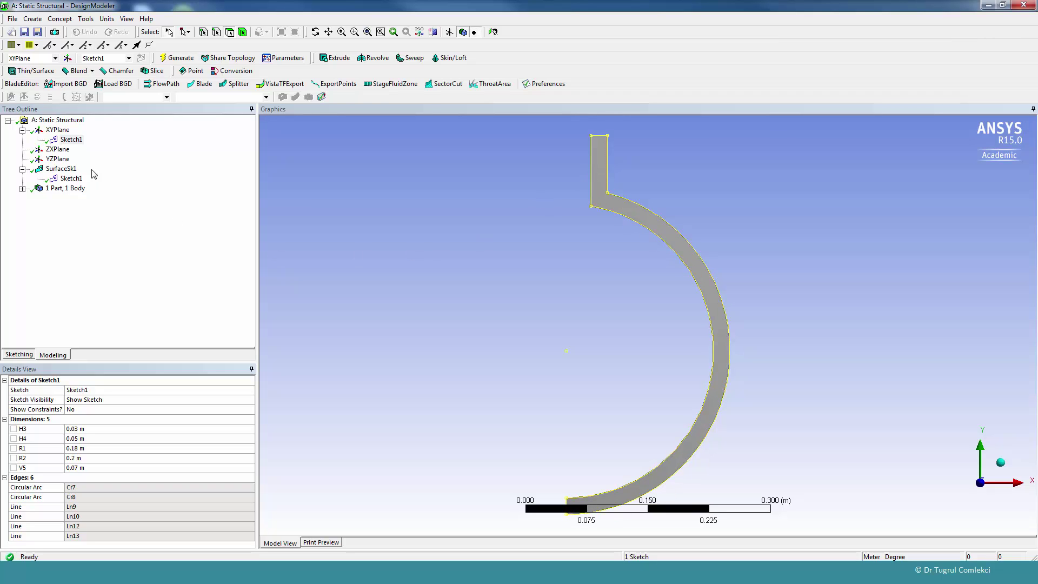
- Delete the SurfaceSk1 surface feature, leaving only Sketch1 in the tree
click(63, 172)
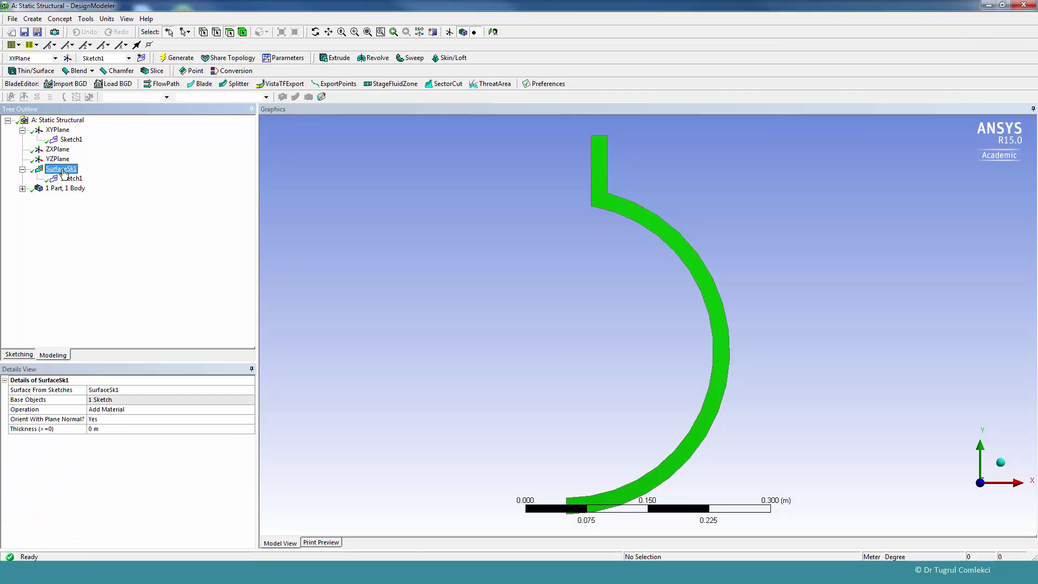
right_click(64, 173)
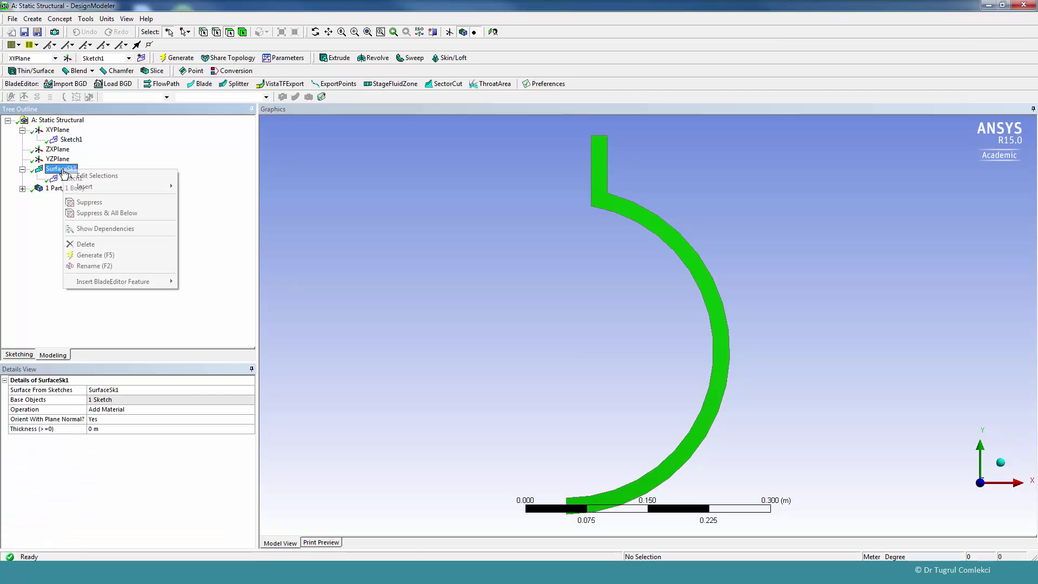
click(87, 245)
key(Return)
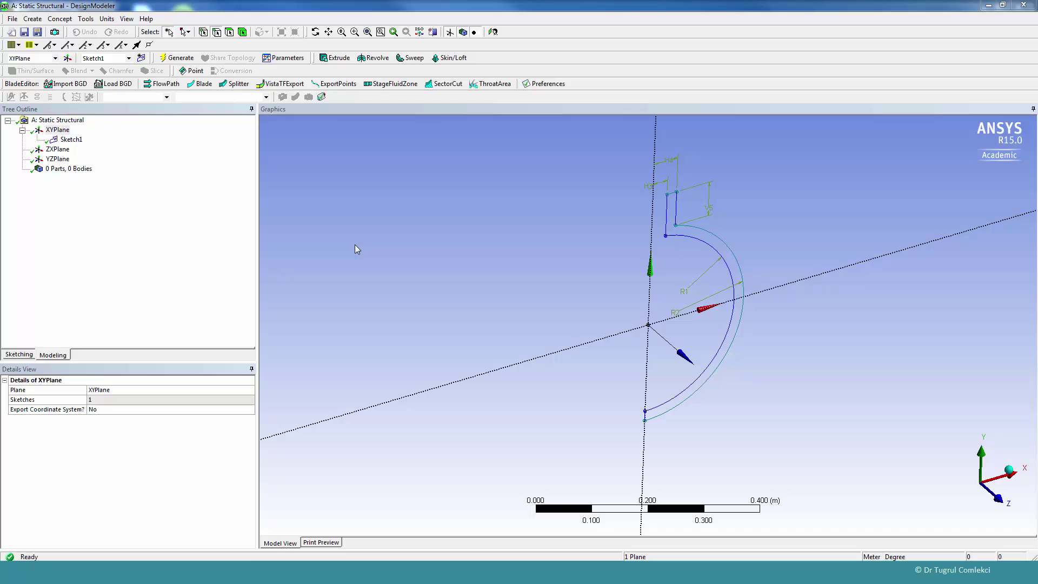
- Start a revolve of Sketch1 using the vertical line as the axis
click(65, 140)
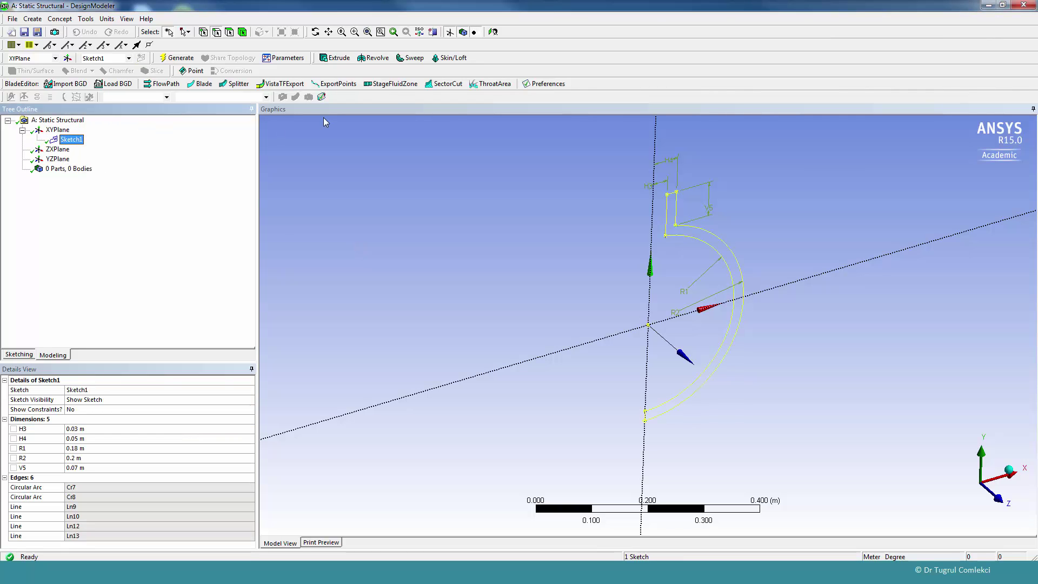
click(365, 60)
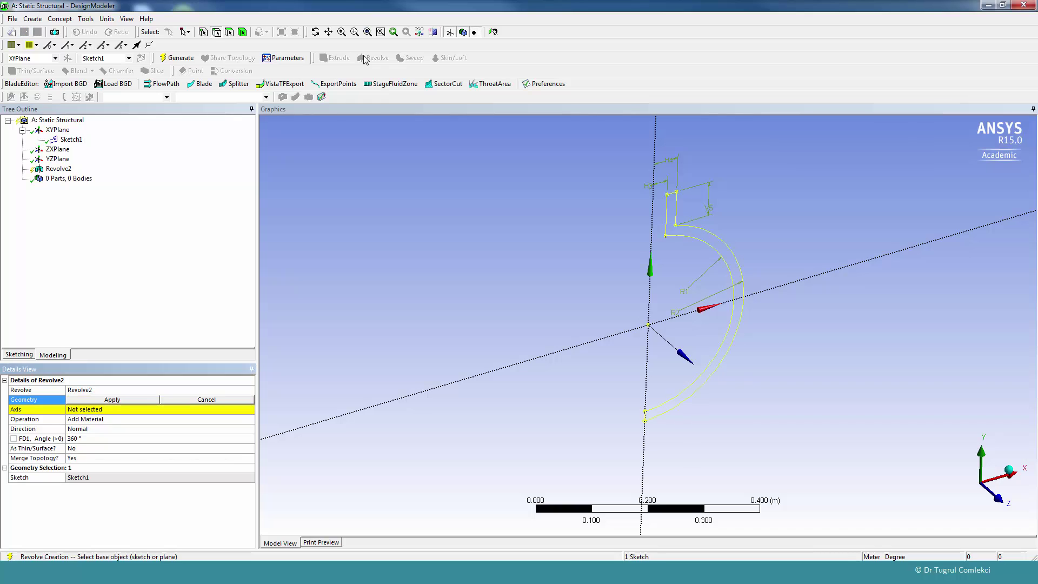
click(108, 401)
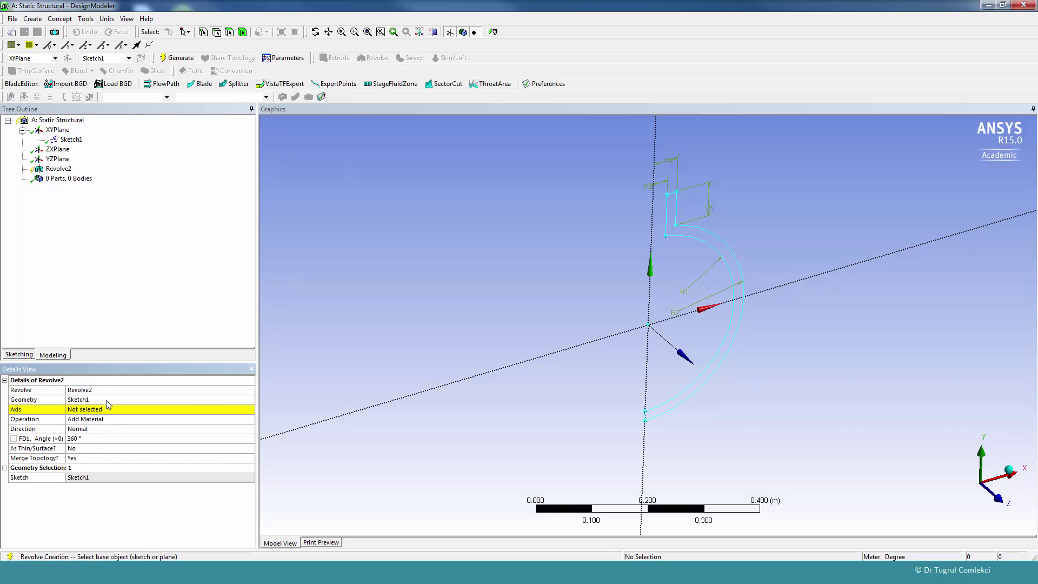
click(111, 410)
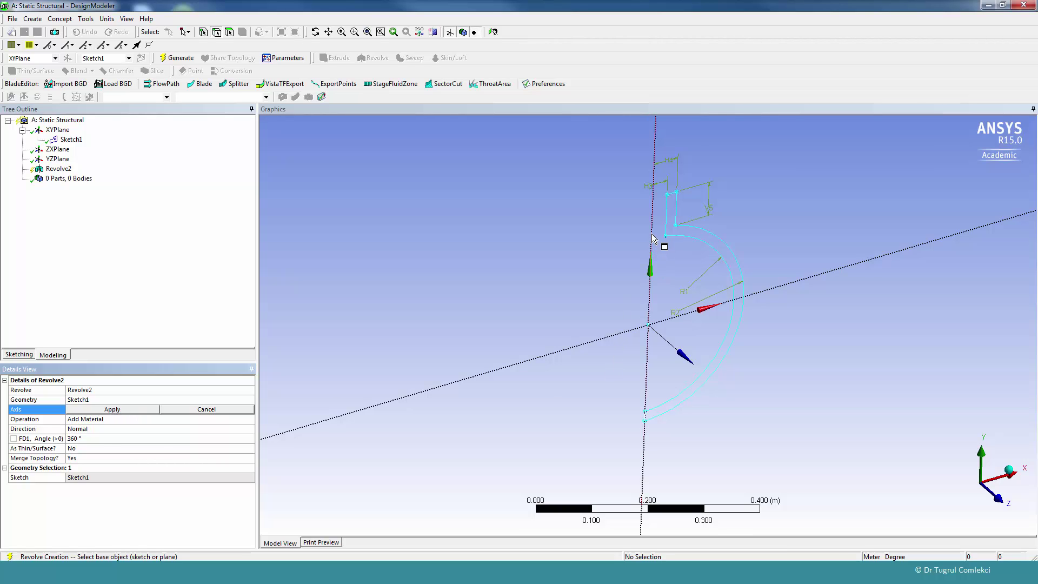
click(653, 253)
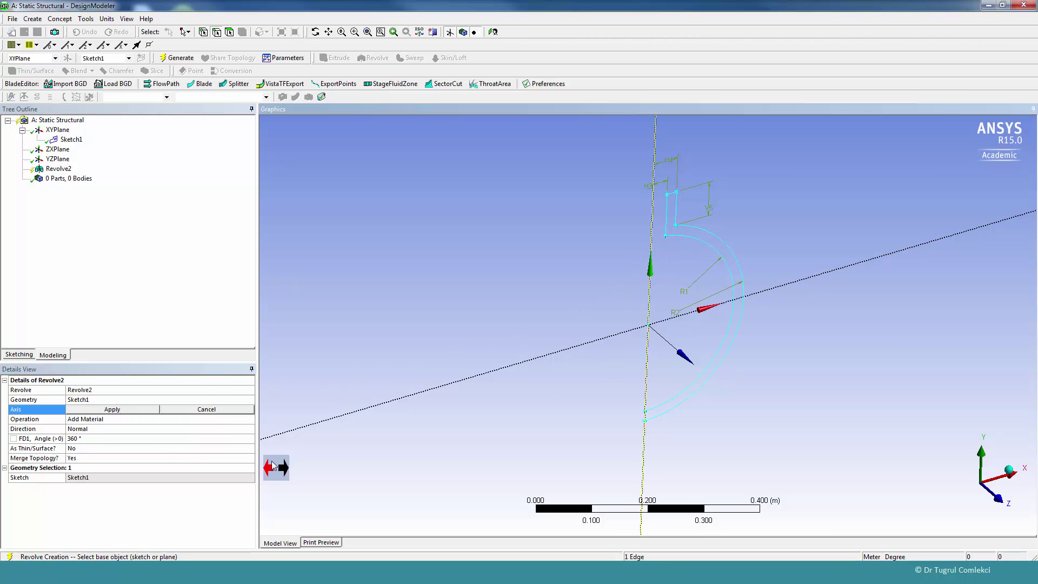
click(115, 410)
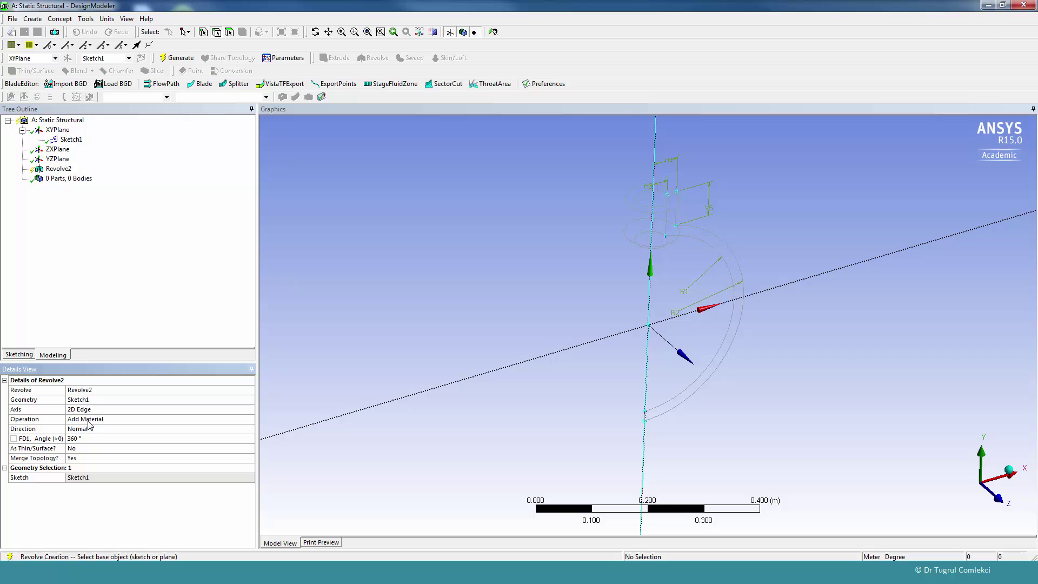
- Keep Add Material, set the revolve angle to 90° and generate the solid
click(89, 420)
click(250, 420)
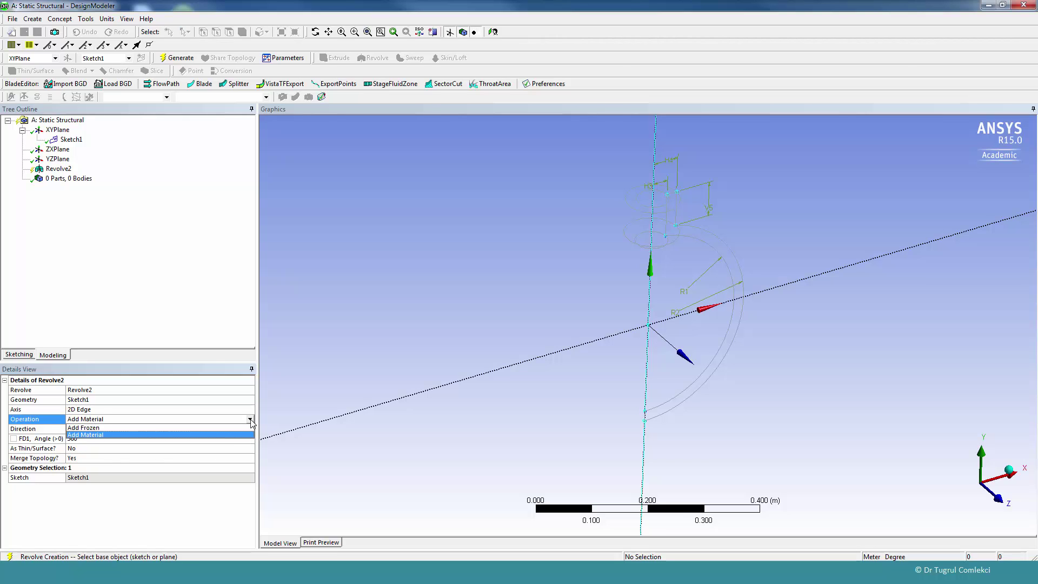
click(129, 435)
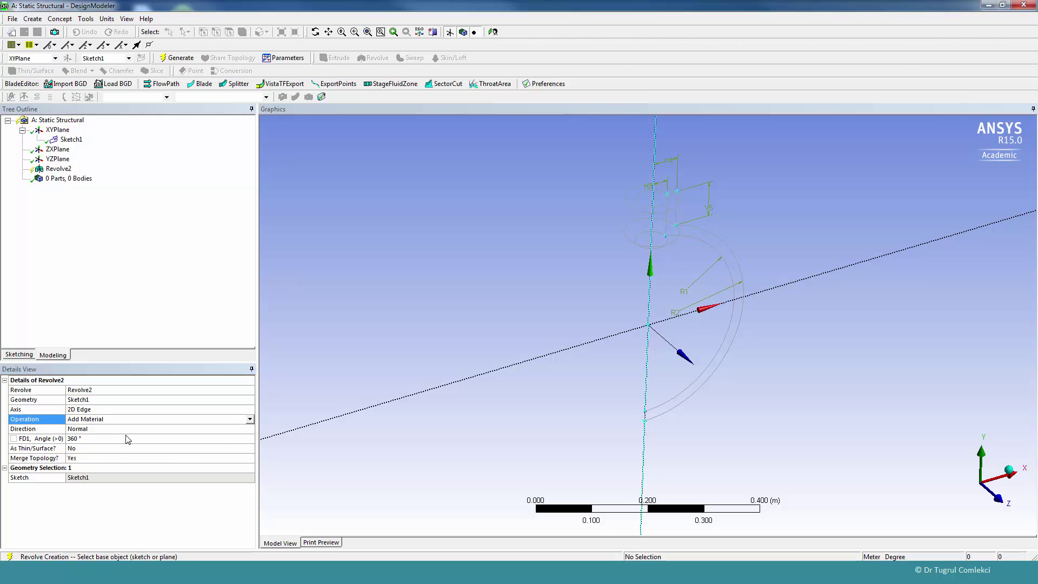
click(81, 441)
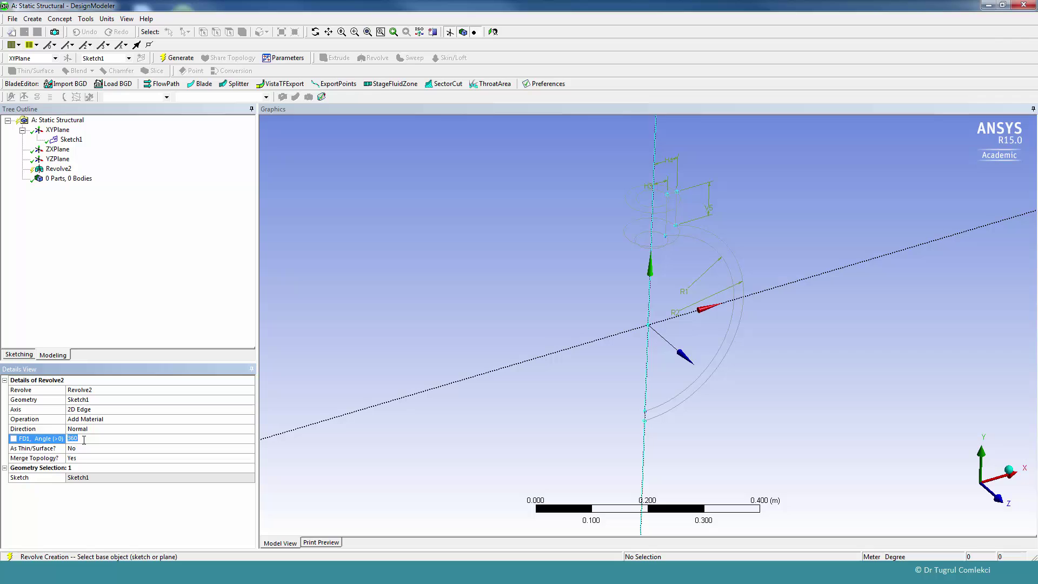
text(90)
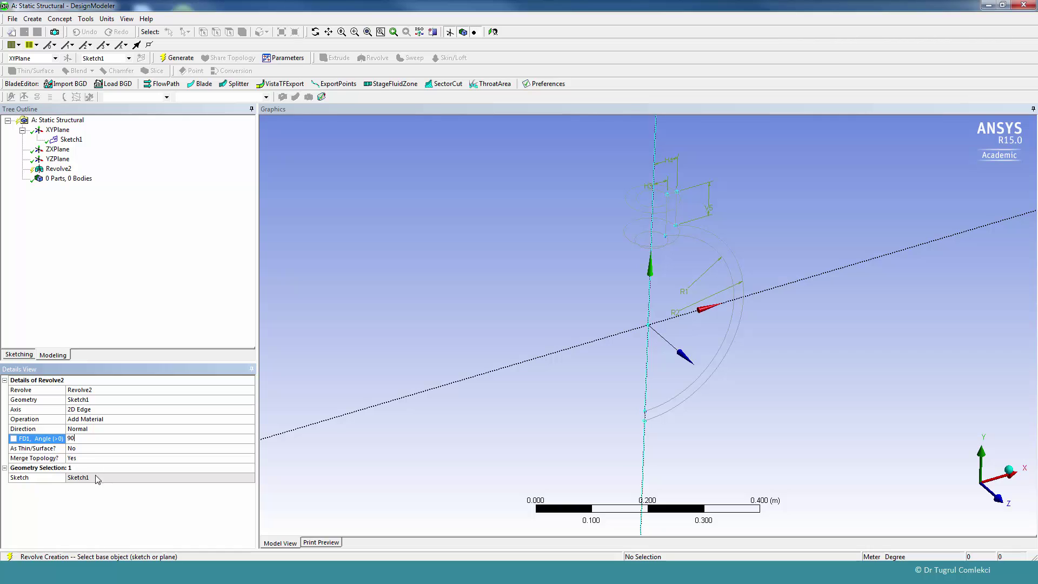
click(183, 58)
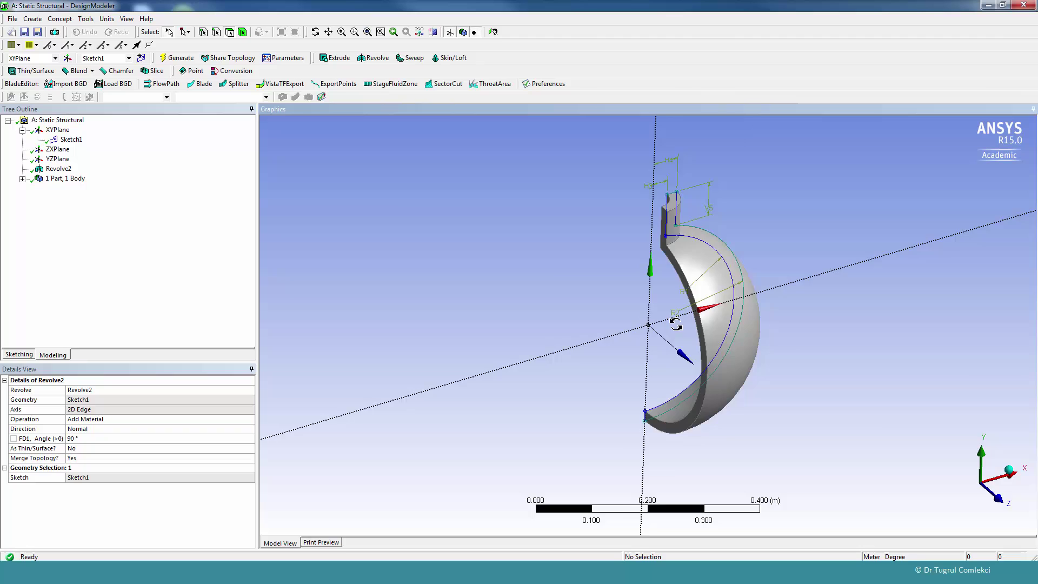
middle_drag(676, 325, 881, 324)
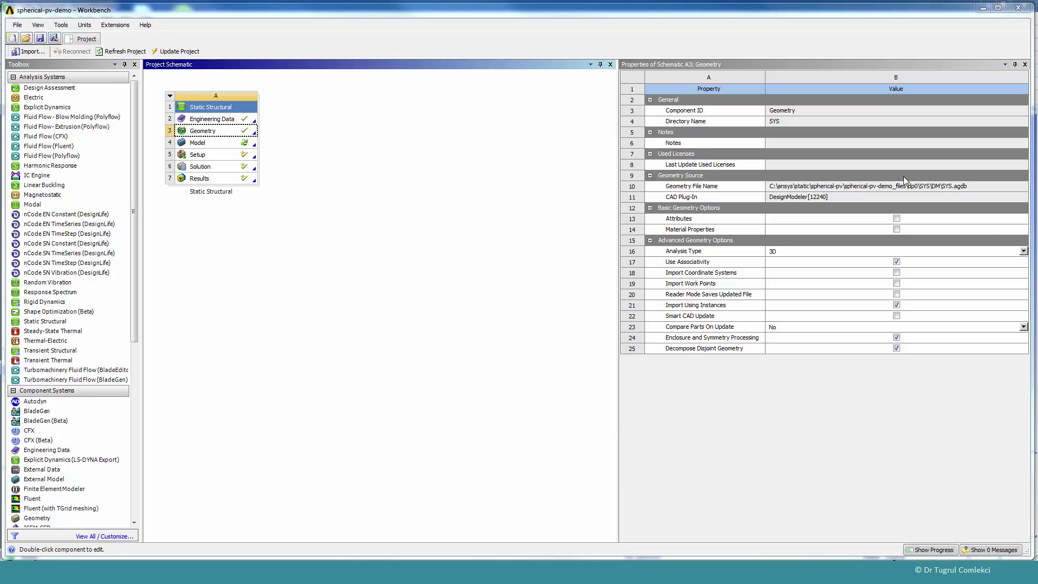
- Reset the Model cell's generated data, then edit the model in Mechanical
double_click(206, 145)
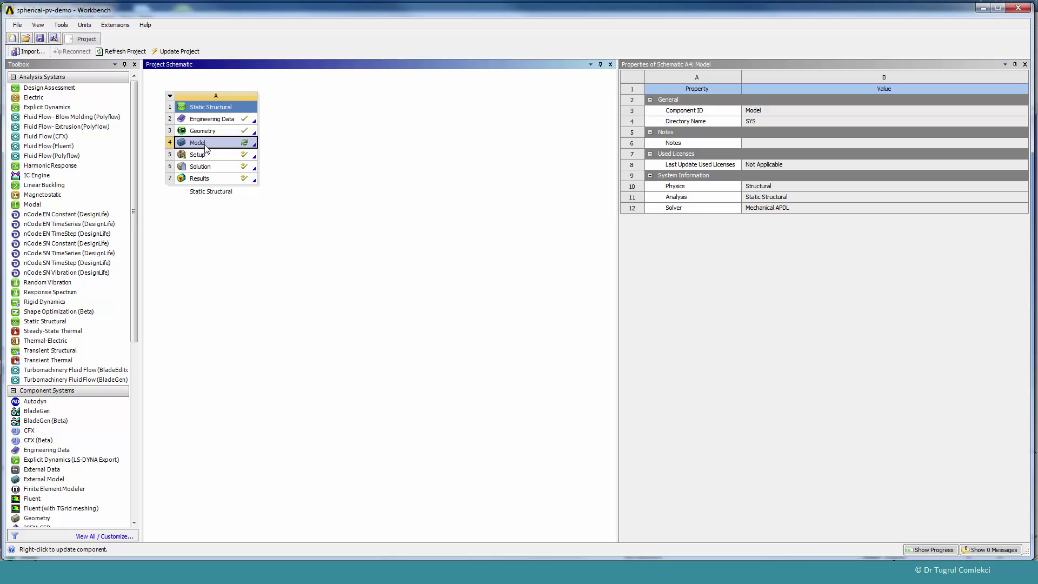
right_click(204, 145)
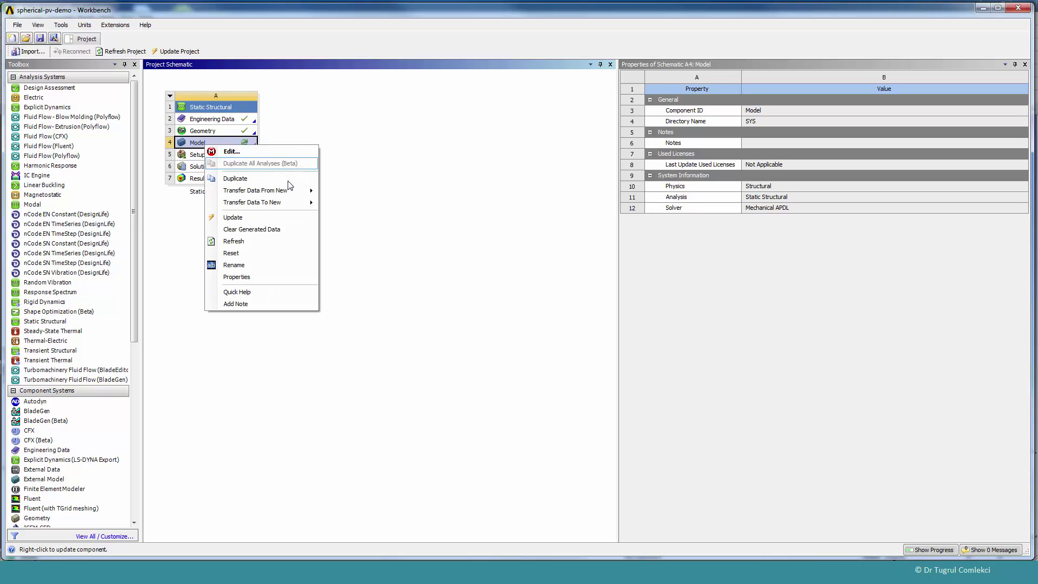
click(259, 254)
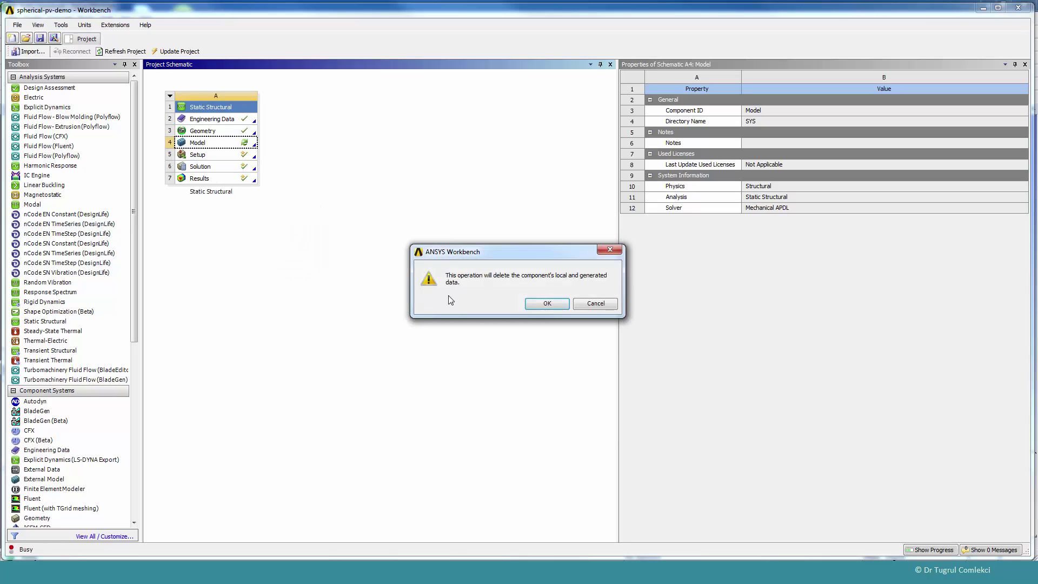
click(547, 304)
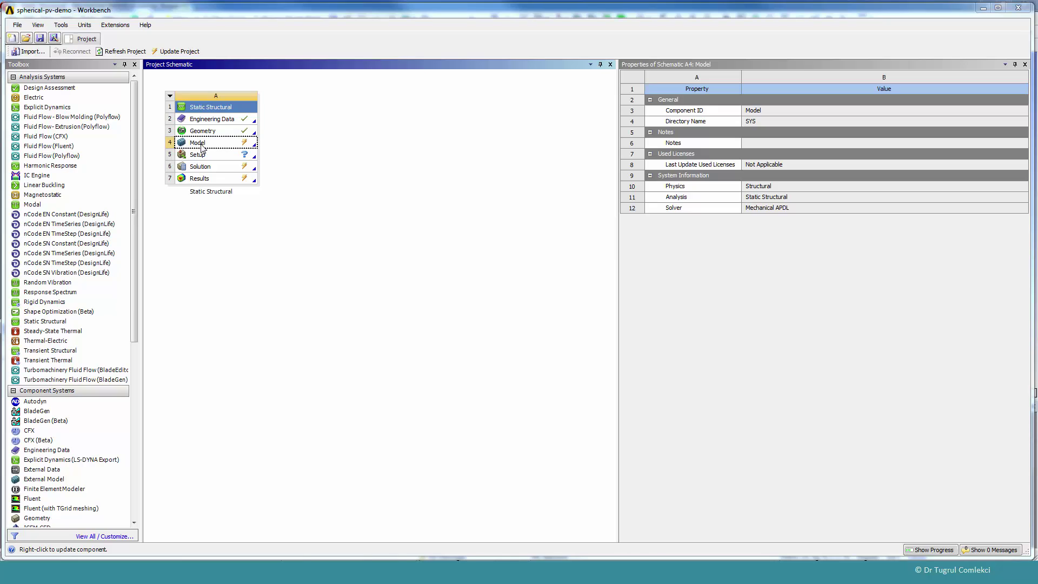
right_click(201, 146)
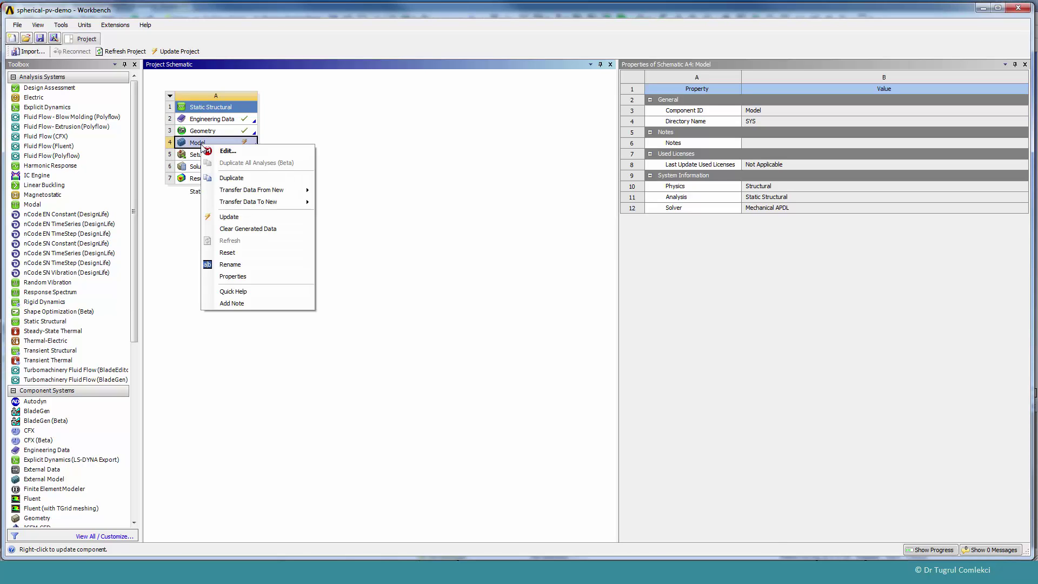
click(228, 151)
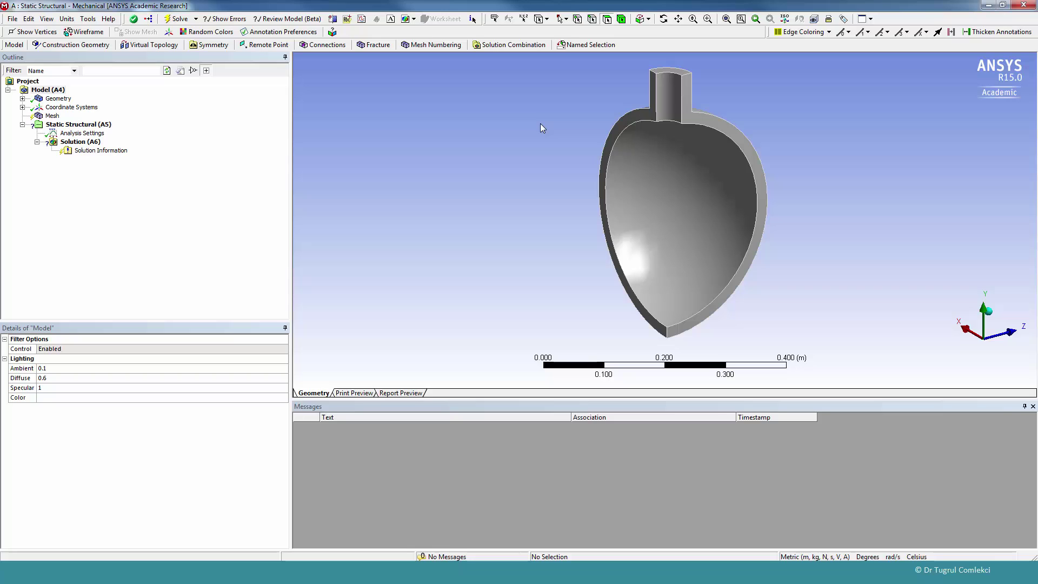
- Update the Mesh to generate the default triangular mesh on the vessel solid
click(23, 99)
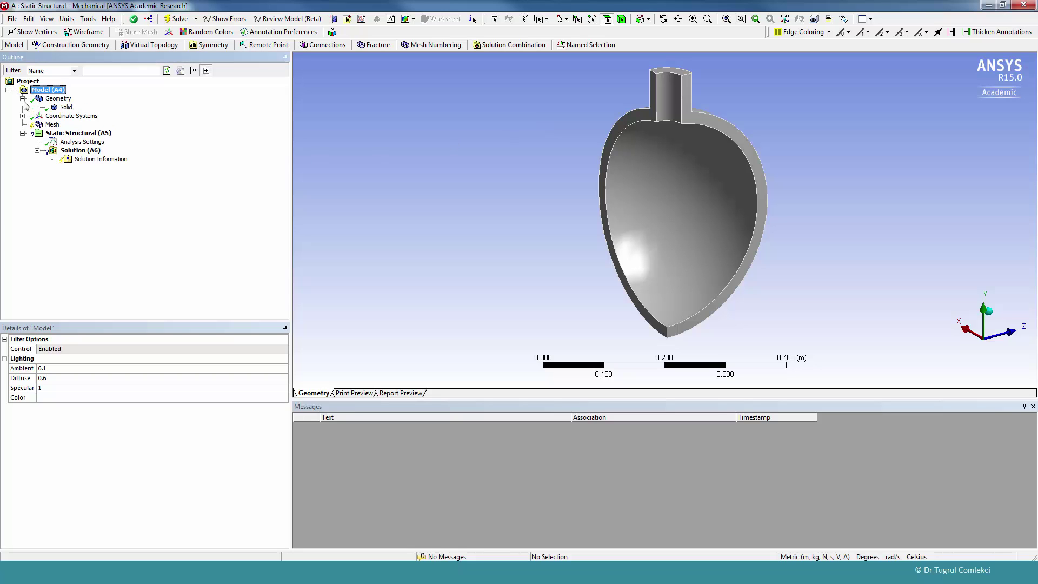
click(66, 108)
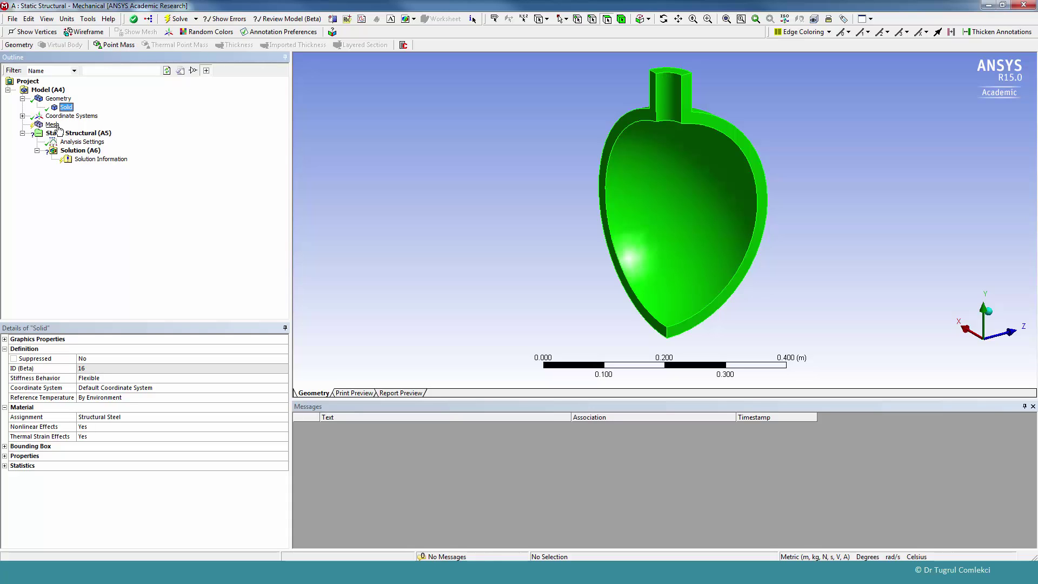
click(59, 126)
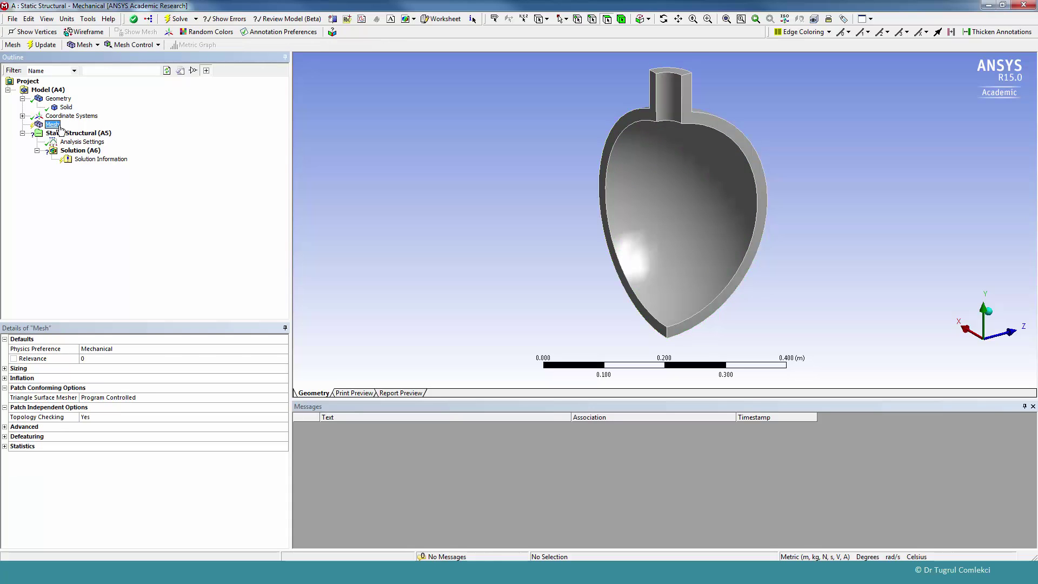
click(44, 49)
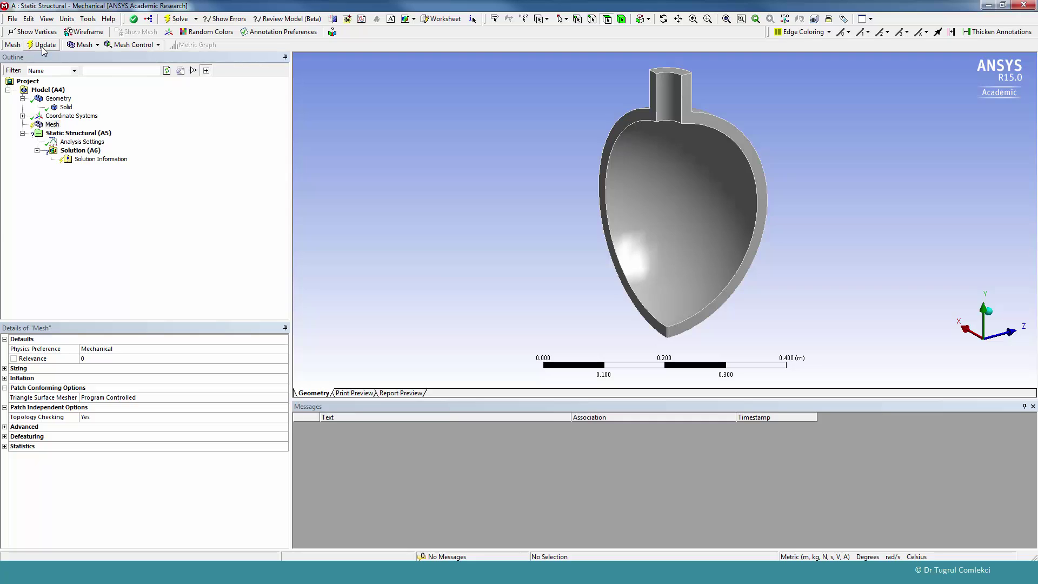
click(43, 46)
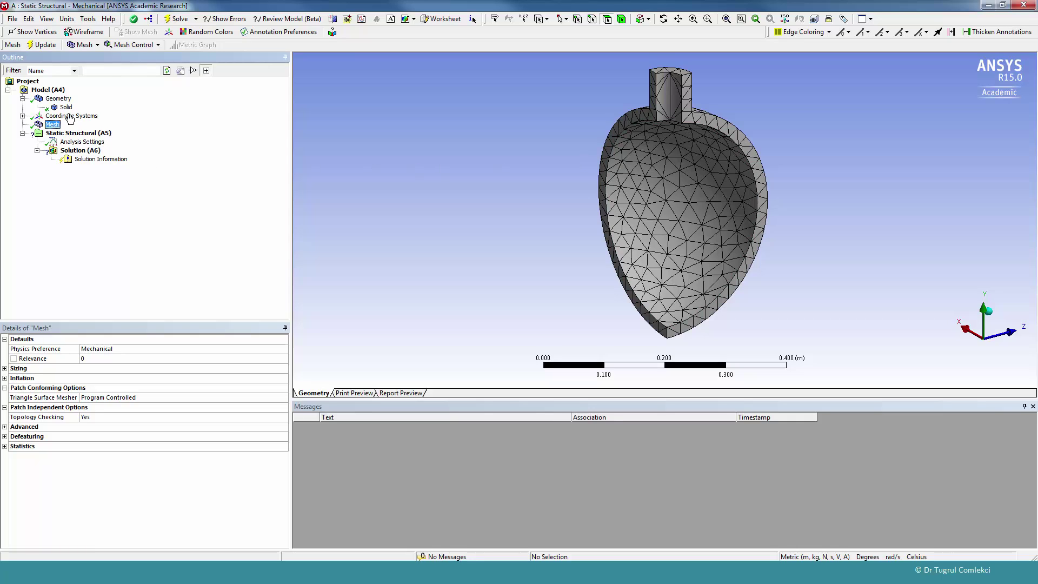
click(134, 46)
click(661, 294)
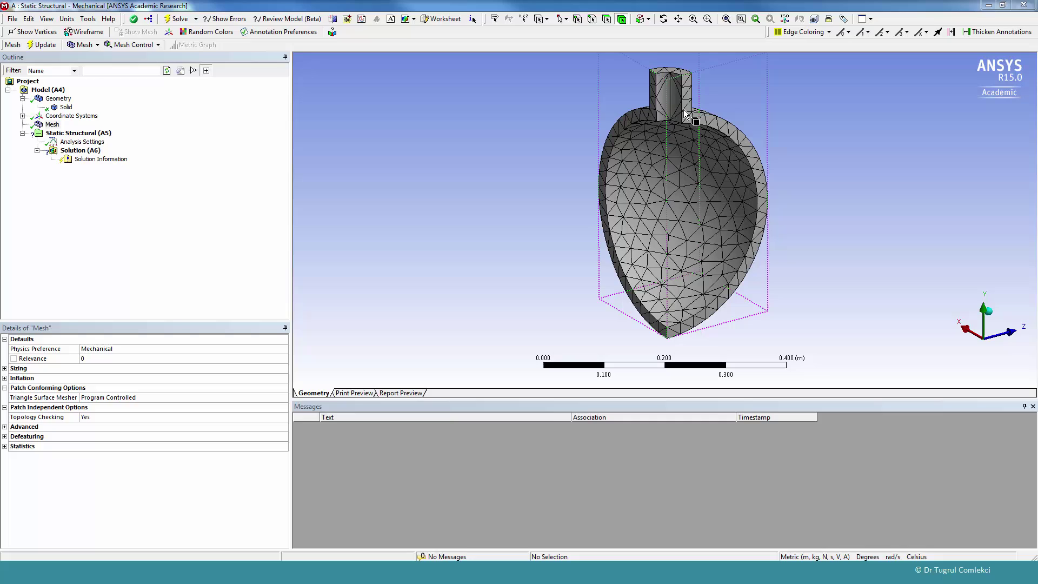
click(124, 49)
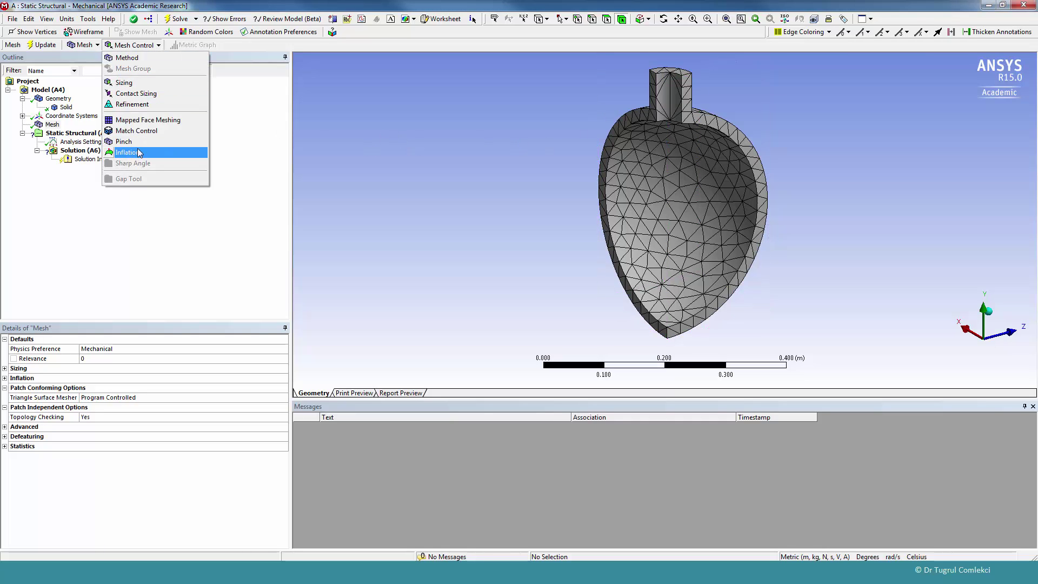
- Add a Method mesh control on the vessel body and set it to Sweep
click(132, 59)
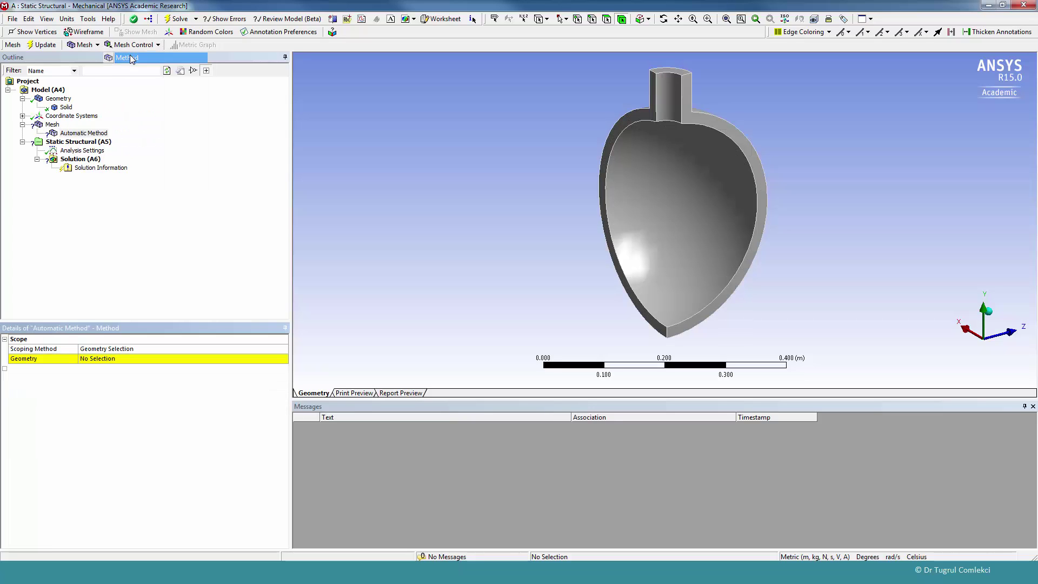
click(110, 360)
click(684, 195)
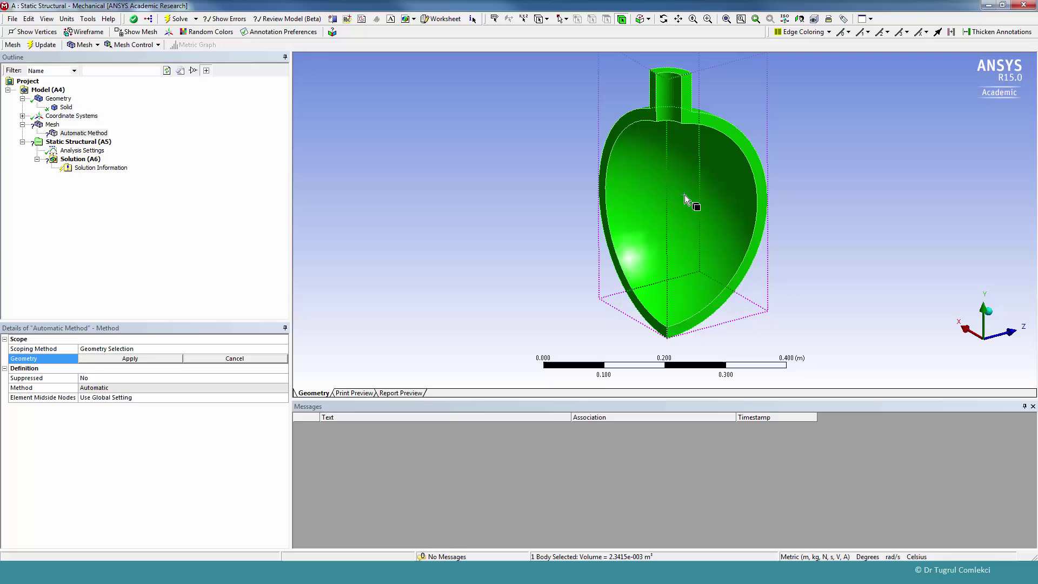
click(123, 358)
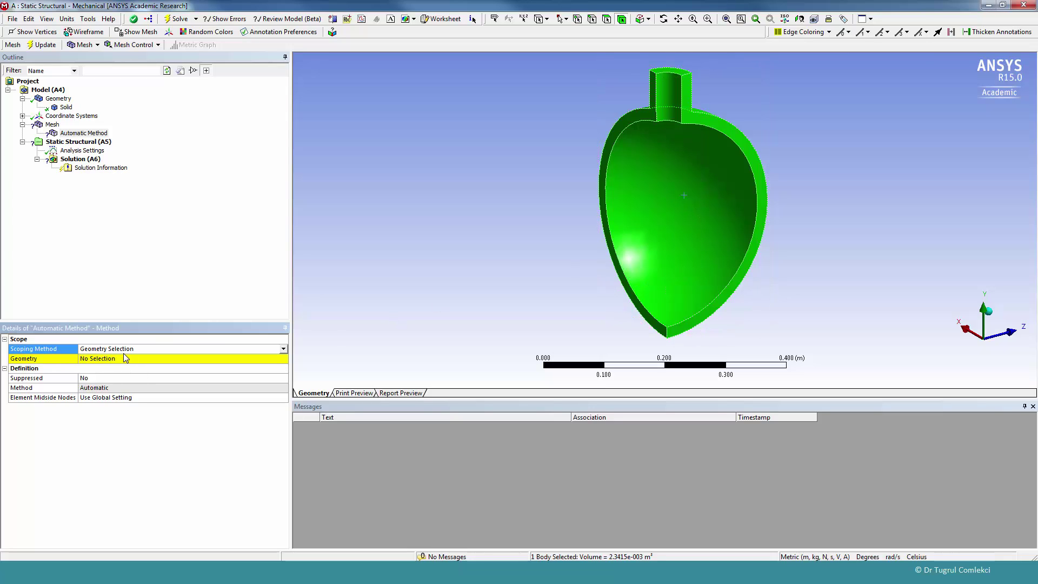
click(130, 360)
click(130, 360)
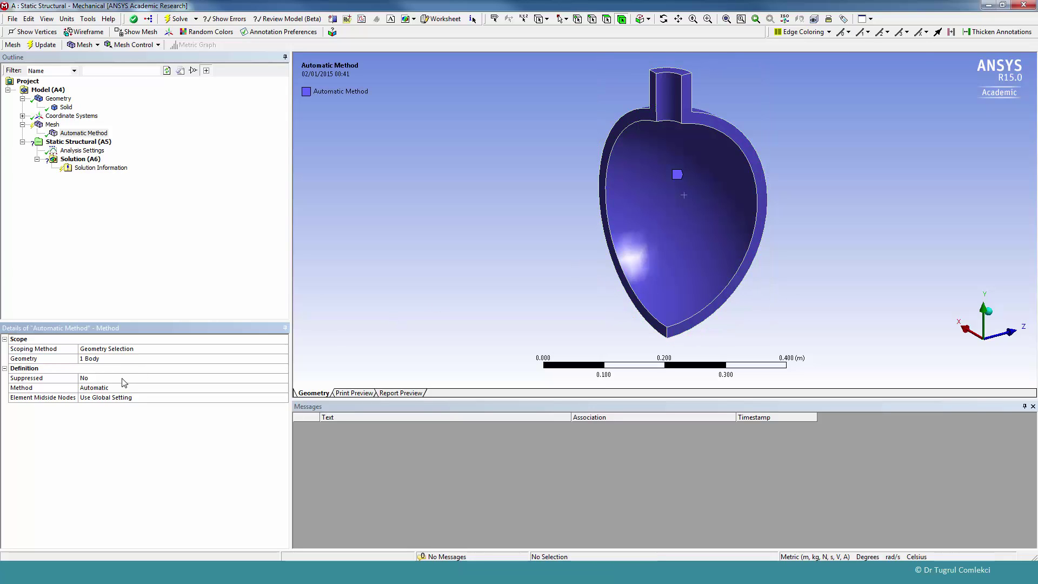
click(102, 389)
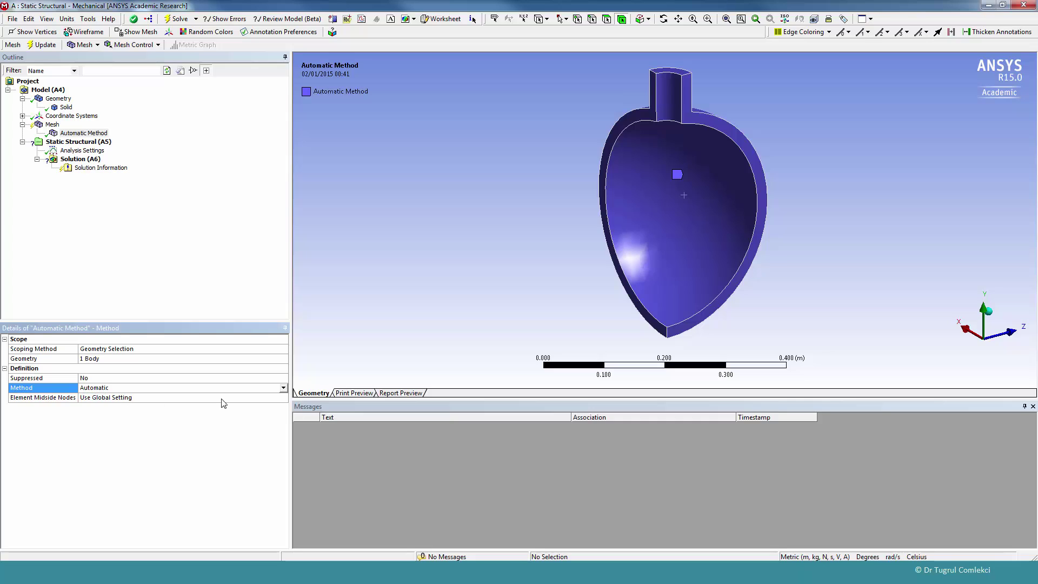
click(283, 389)
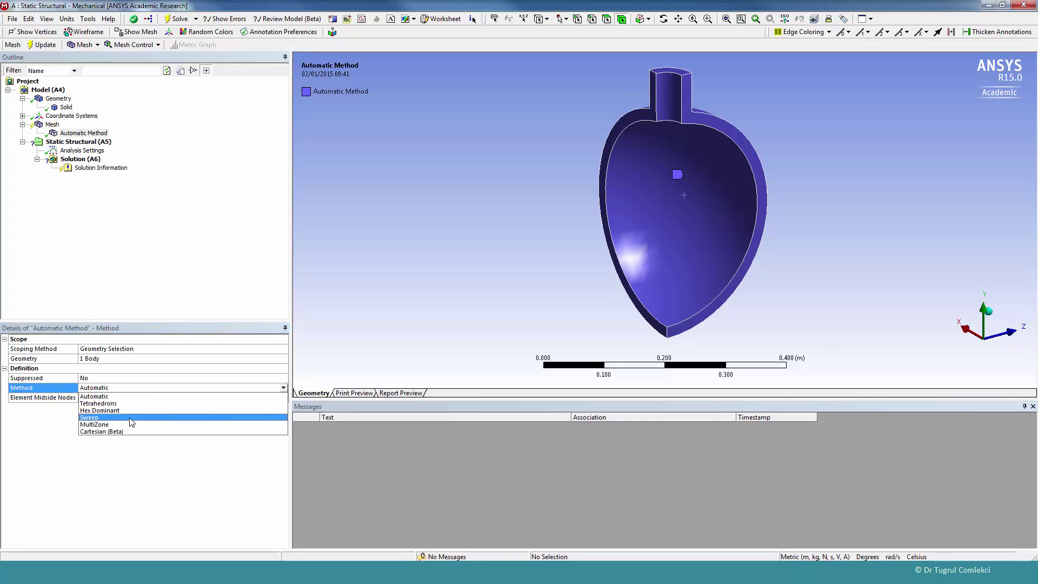
click(97, 418)
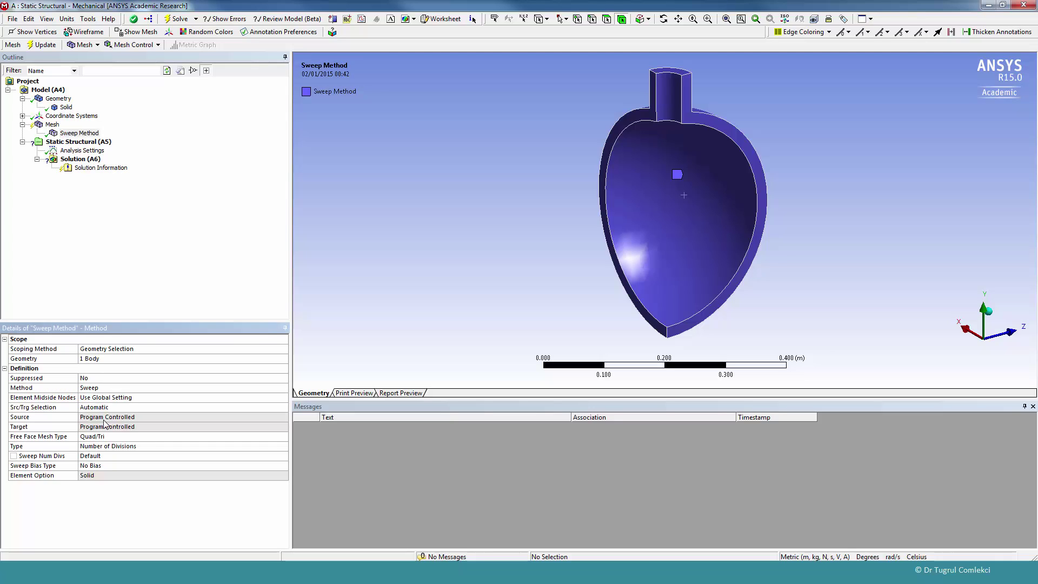
- Use manual source/target: right cut face as source, left cut face as target
click(96, 416)
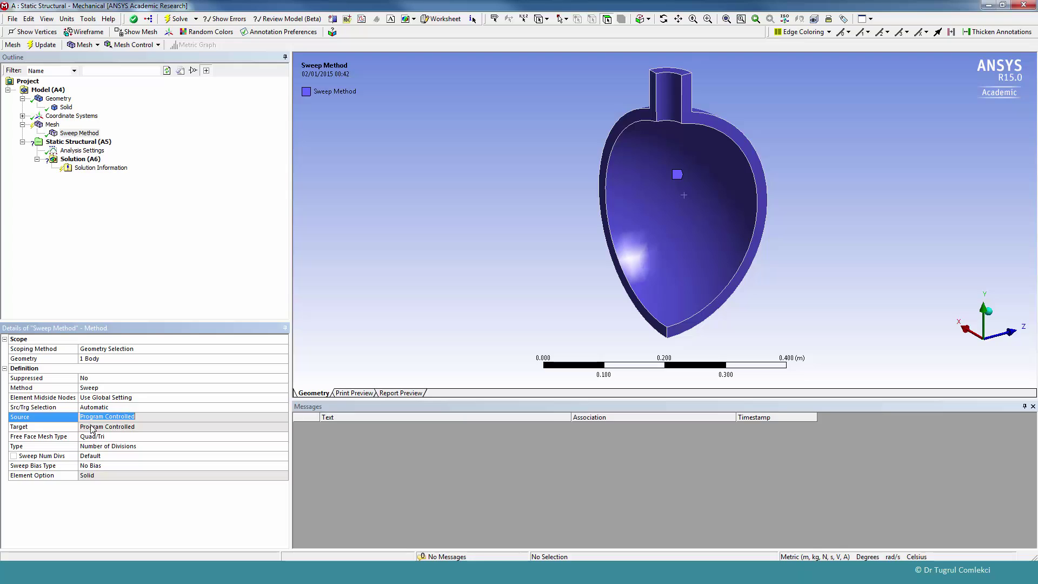
click(93, 429)
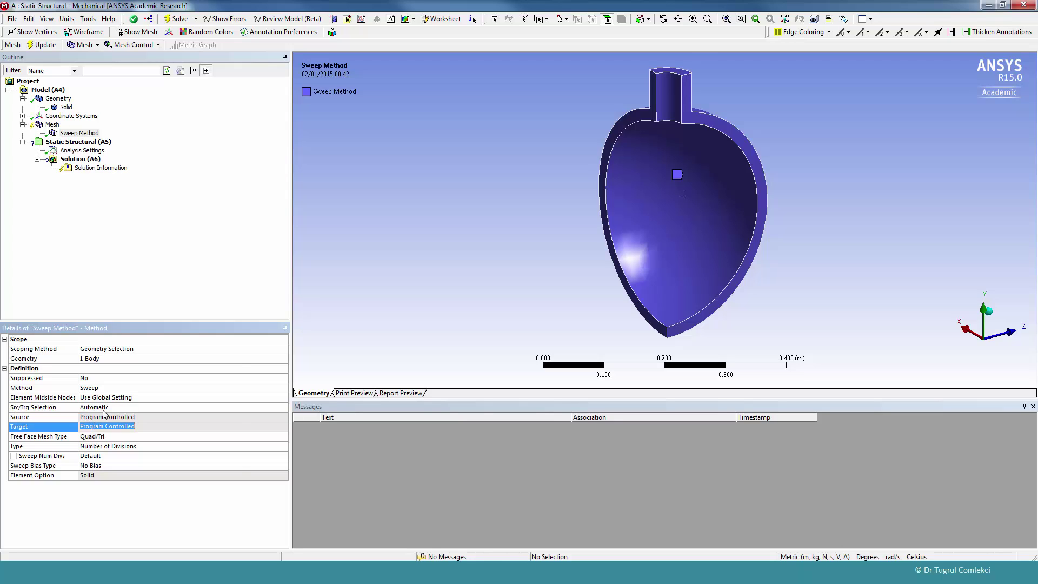
click(104, 409)
click(283, 408)
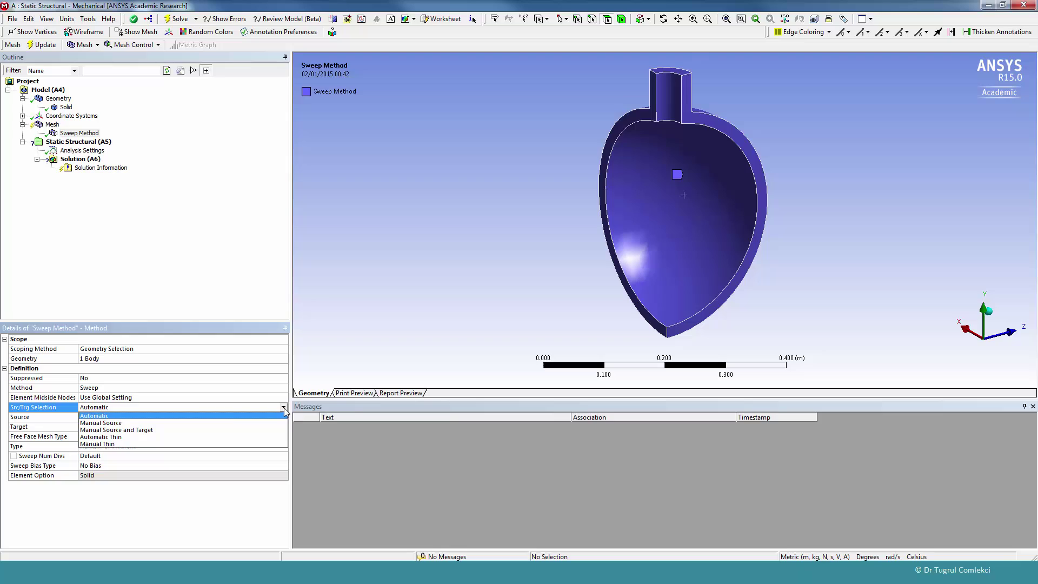
click(132, 430)
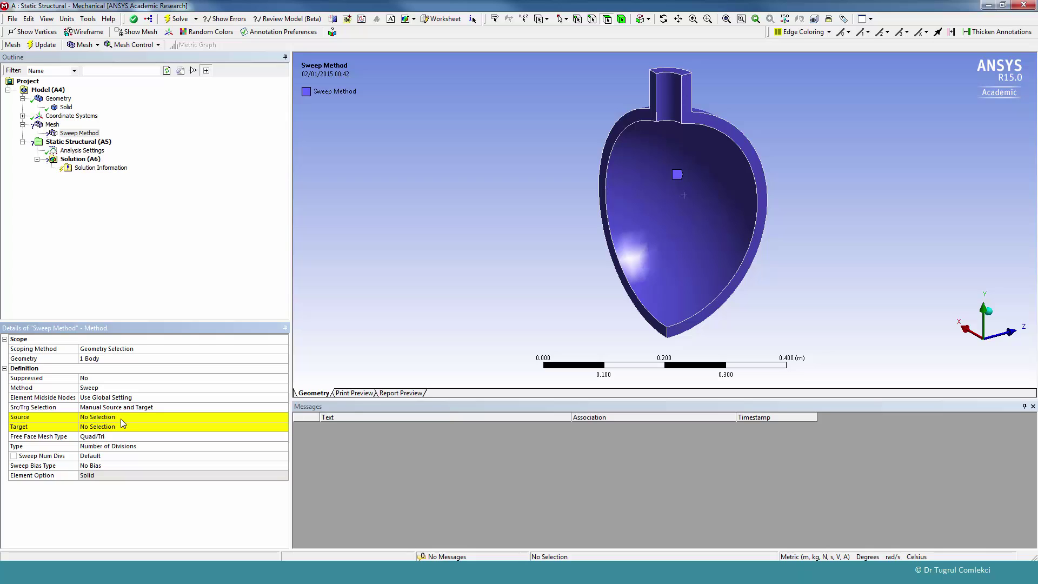
click(765, 189)
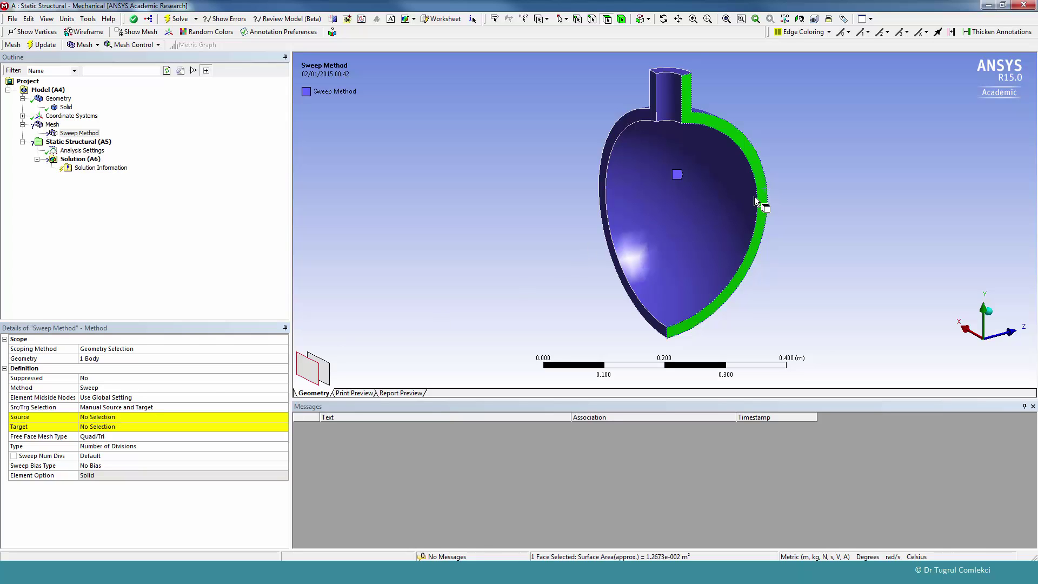
click(87, 420)
click(96, 418)
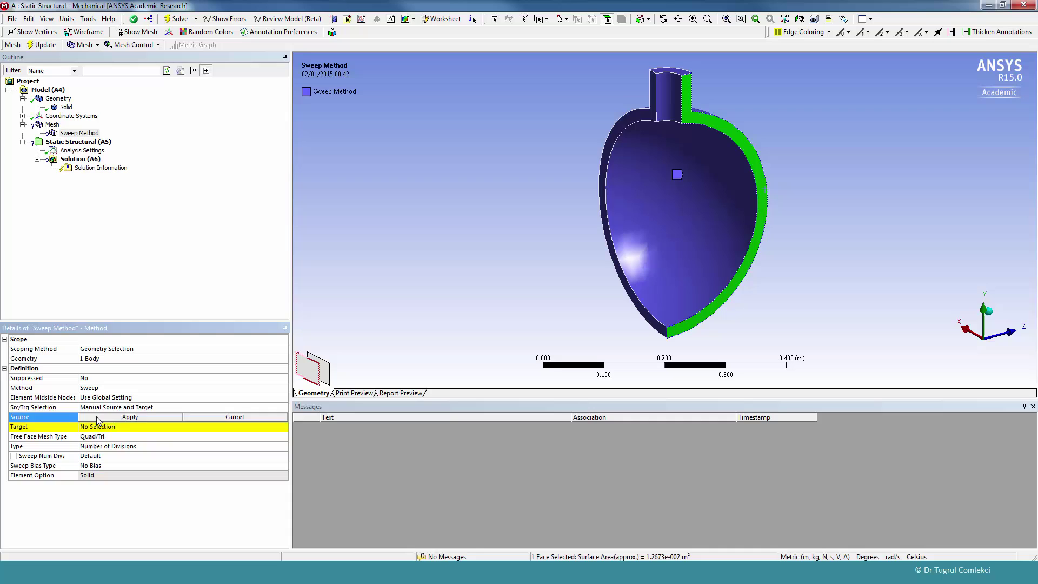
click(602, 199)
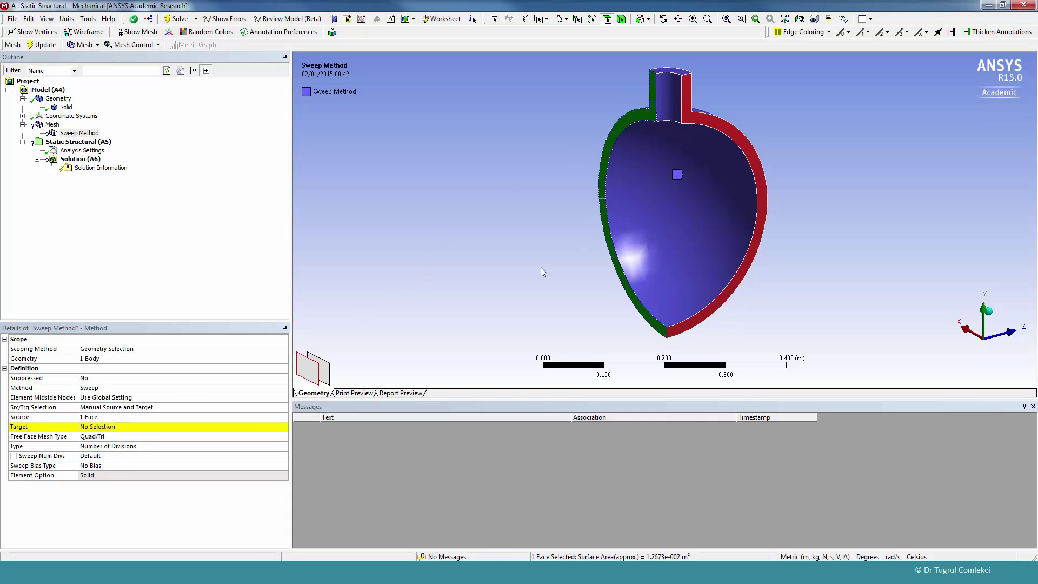
click(93, 427)
click(99, 426)
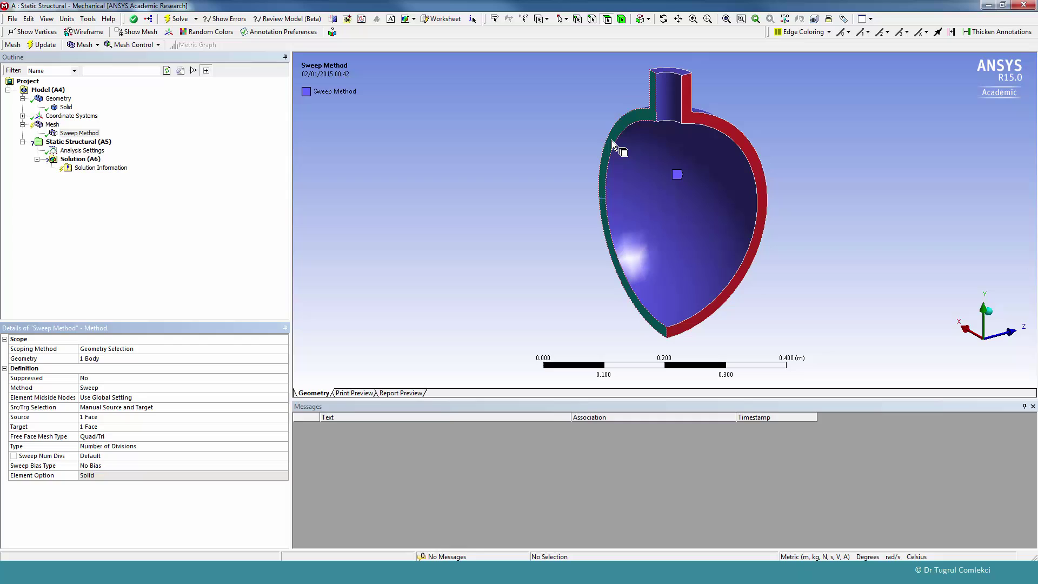
- Set the free face mesh type to All Quad and sweep divisions to 10
click(103, 438)
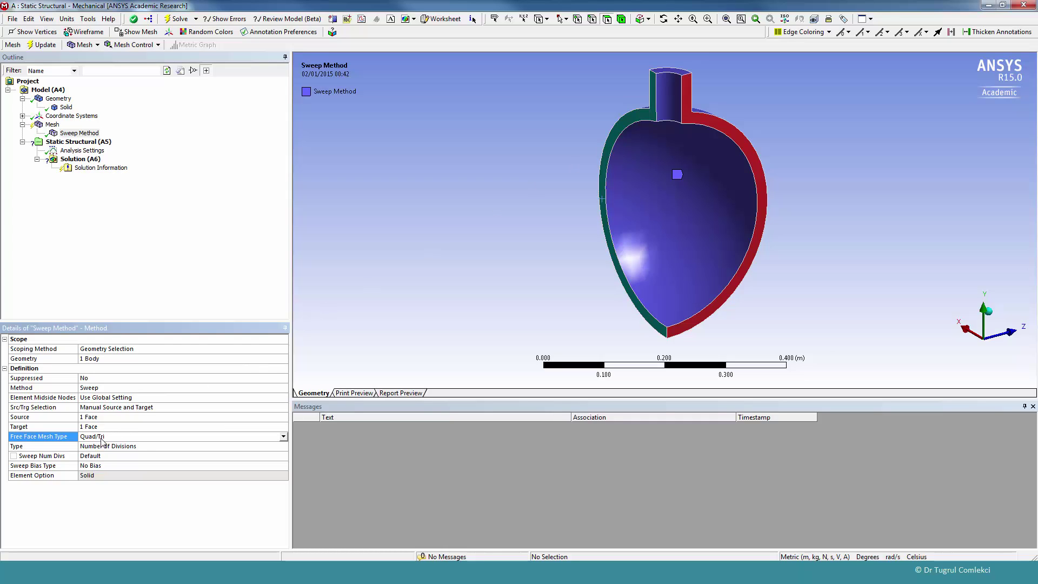
click(282, 436)
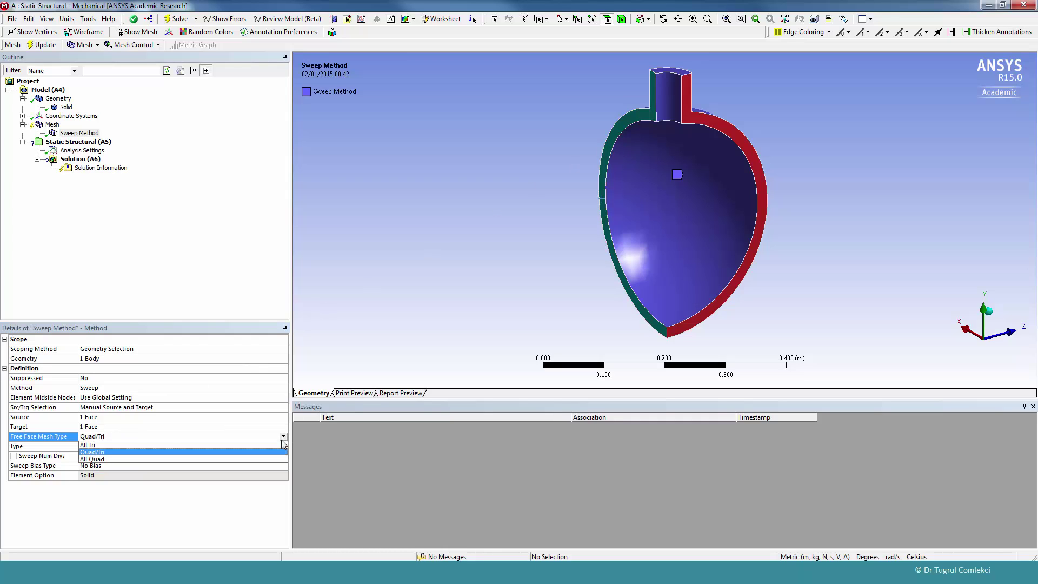
click(101, 459)
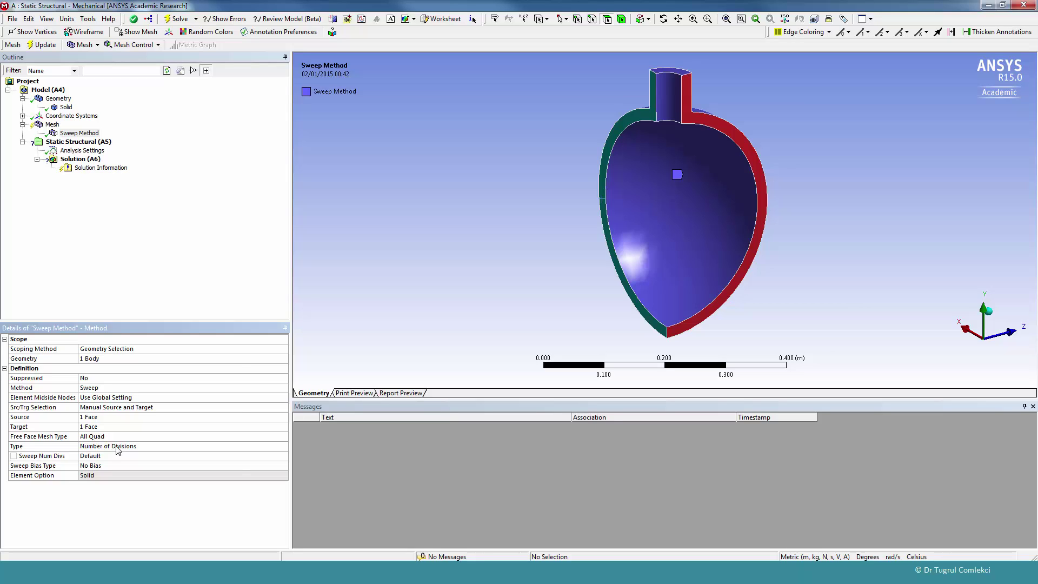
click(112, 459)
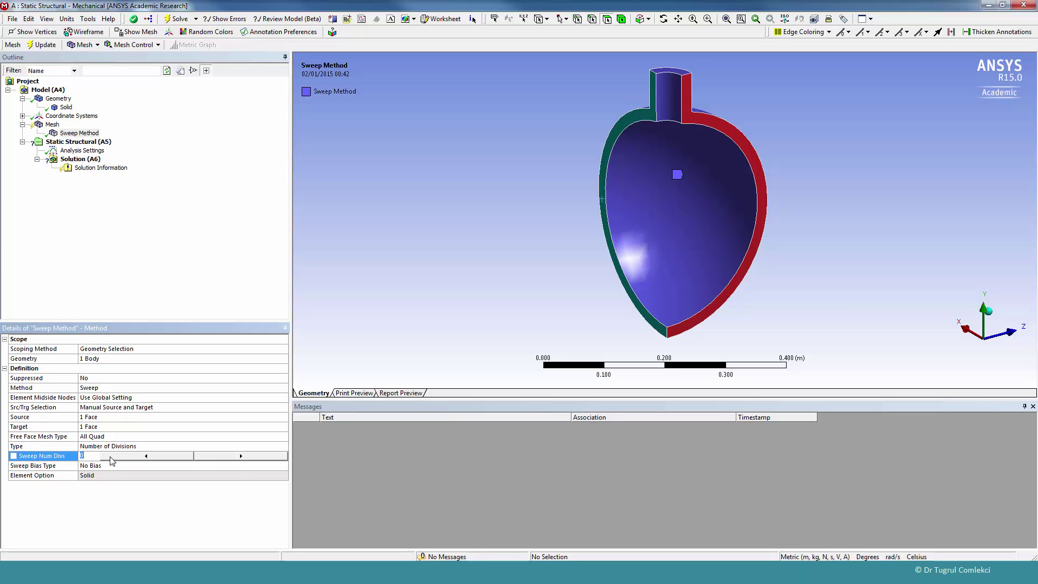
click(239, 457)
click(239, 457)
click(239, 457)
click(239, 457)
- Update the Mesh to regenerate it with the sweep method
click(53, 125)
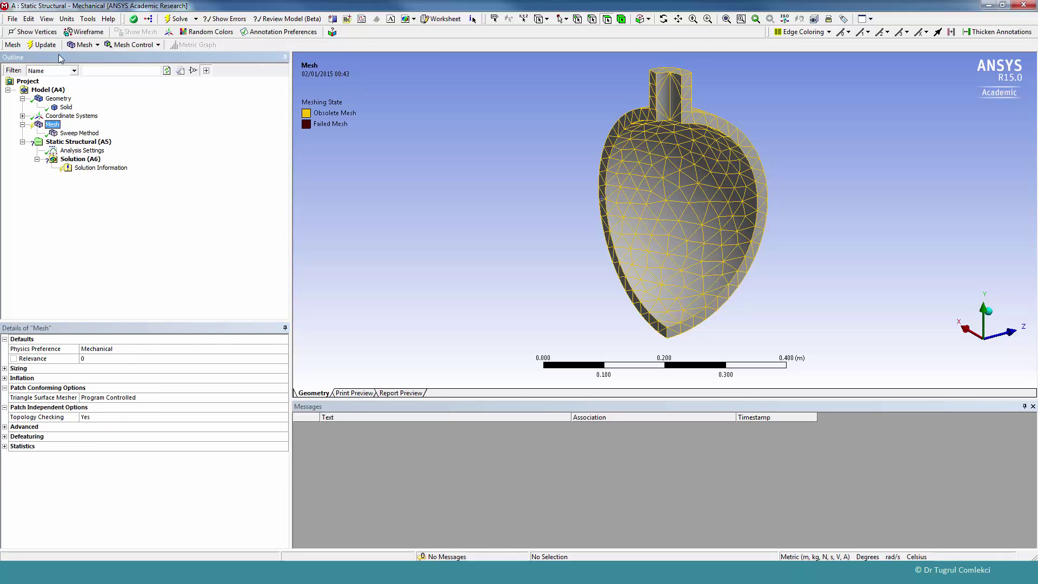
click(43, 45)
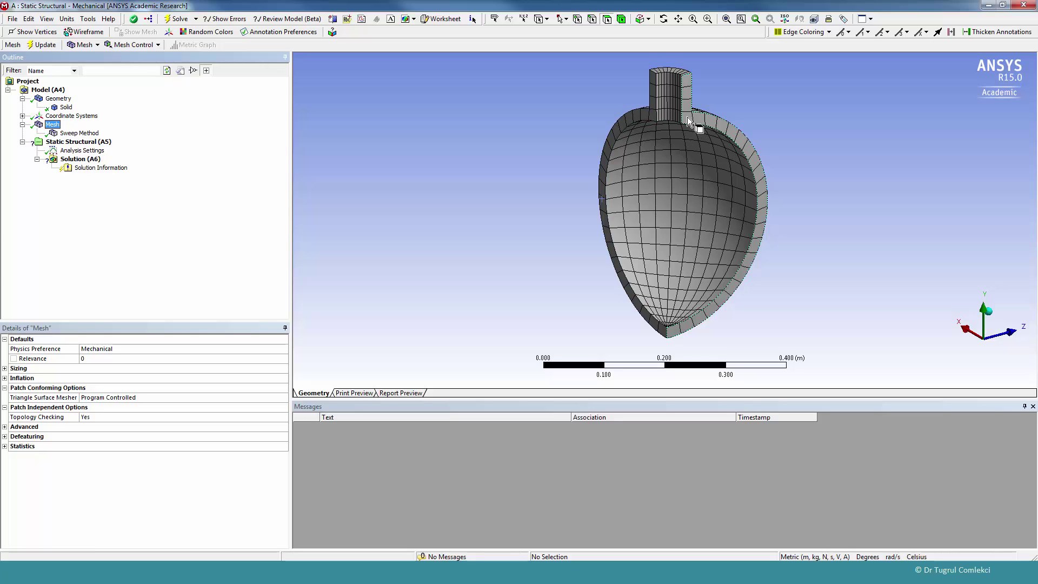
- Add a Body Sizing control on the vessel body with 0.005 m element size
click(156, 47)
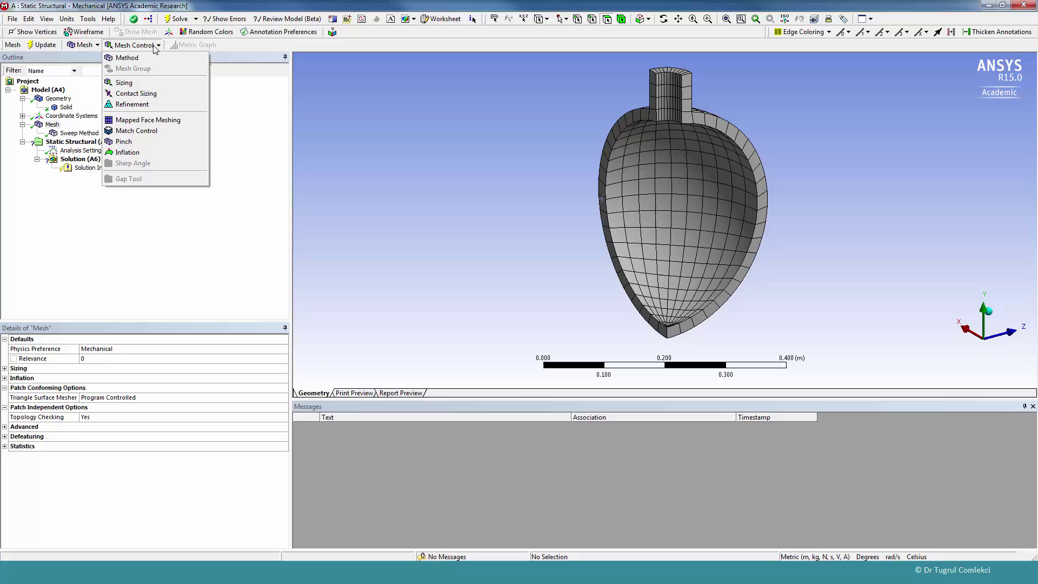
click(146, 84)
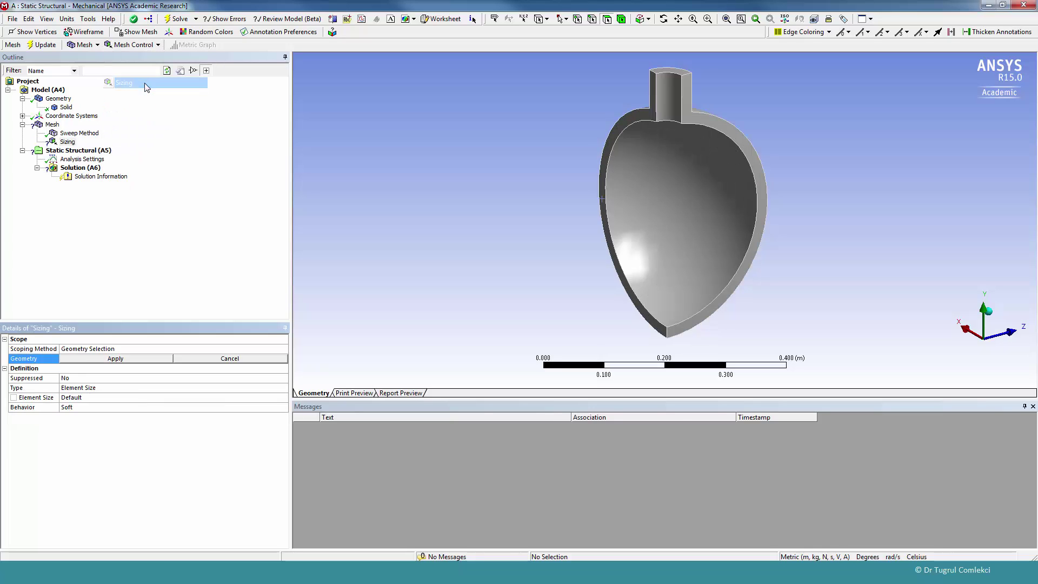
click(67, 142)
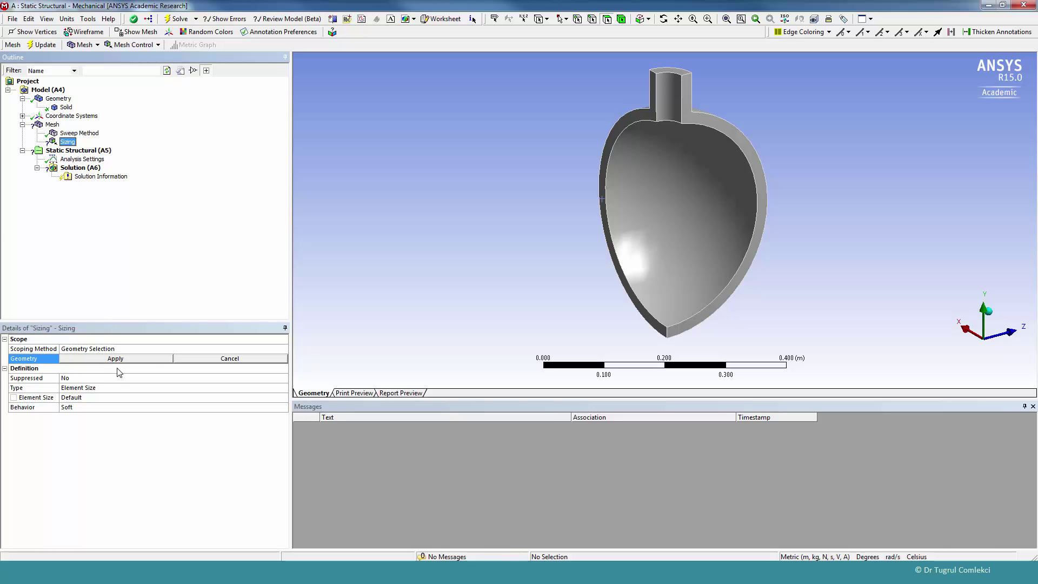
click(622, 19)
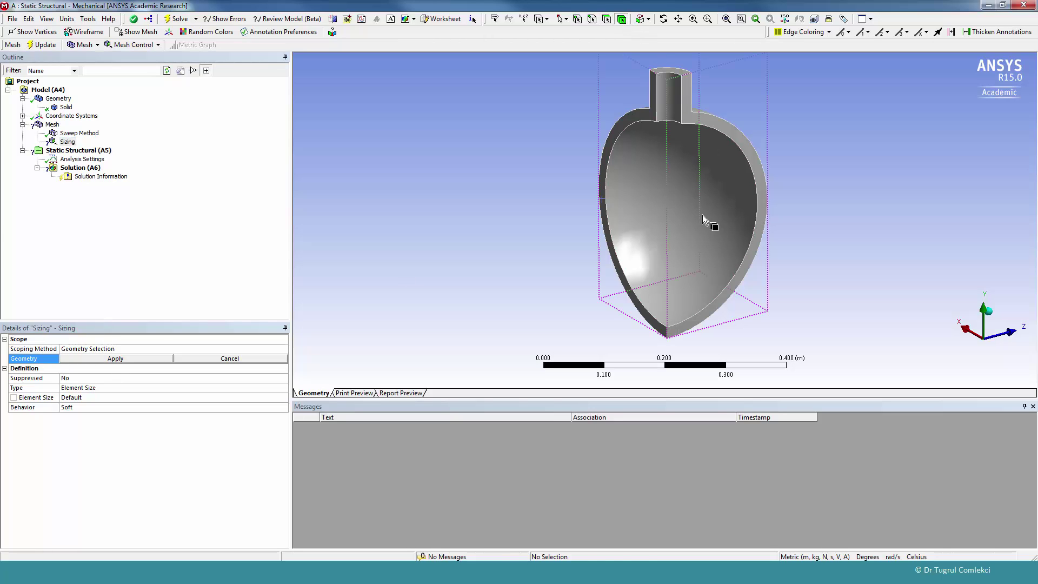
click(707, 223)
click(120, 359)
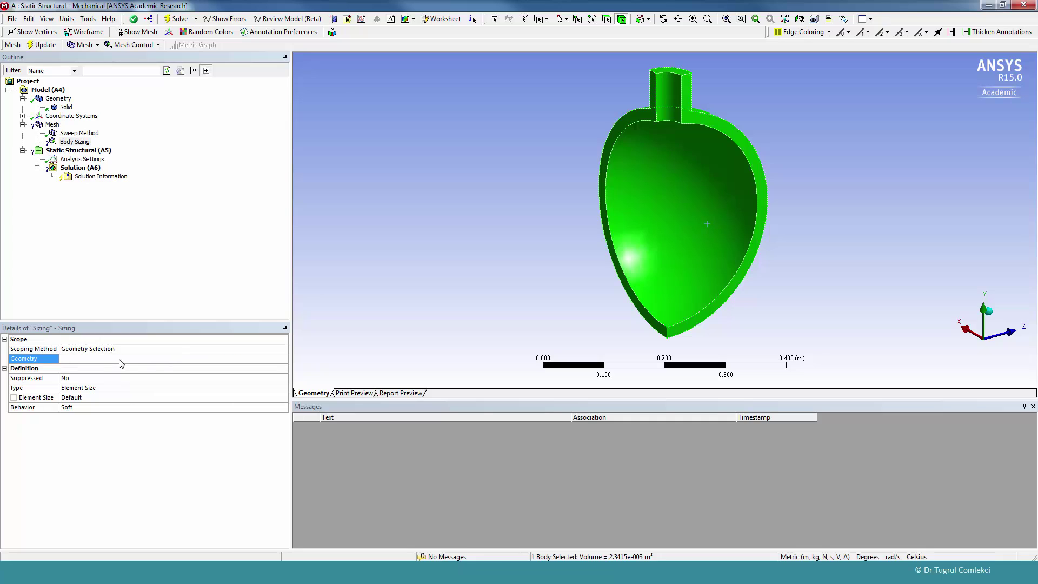
click(82, 398)
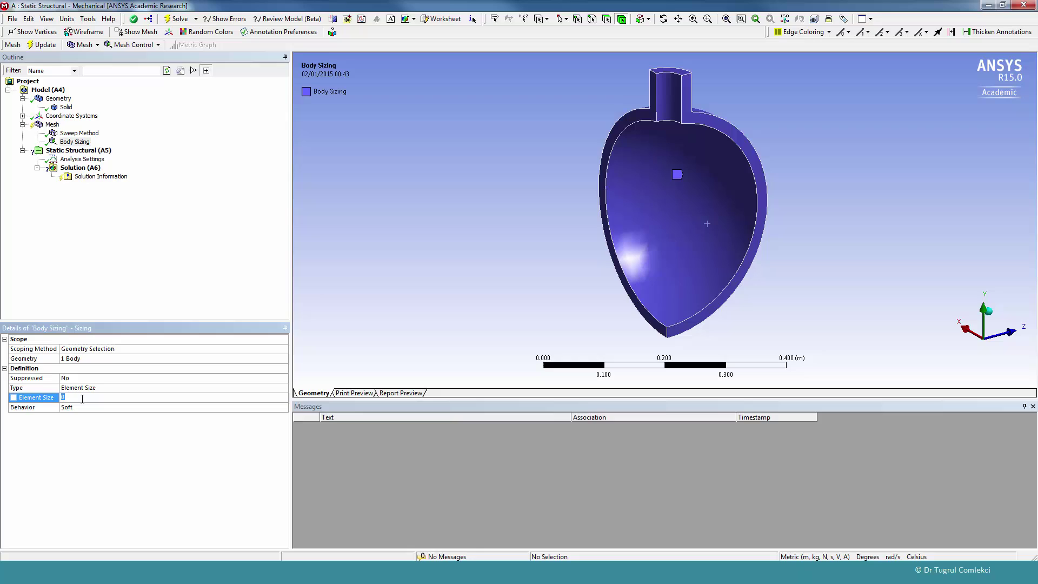
text(0.005)
key(Return)
- Regenerate the mesh using the new 0.005 m body sizing
click(51, 125)
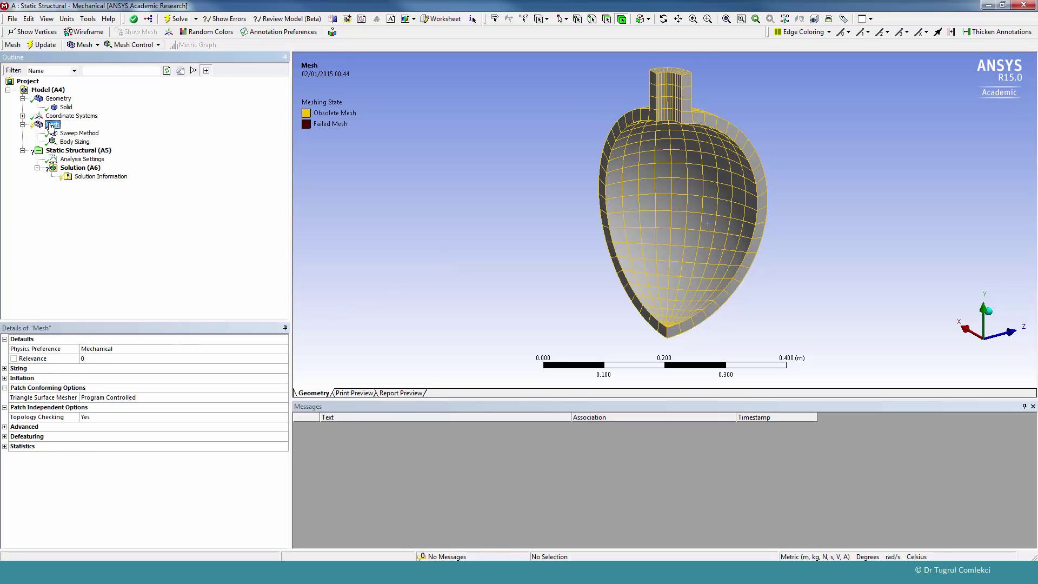
click(45, 46)
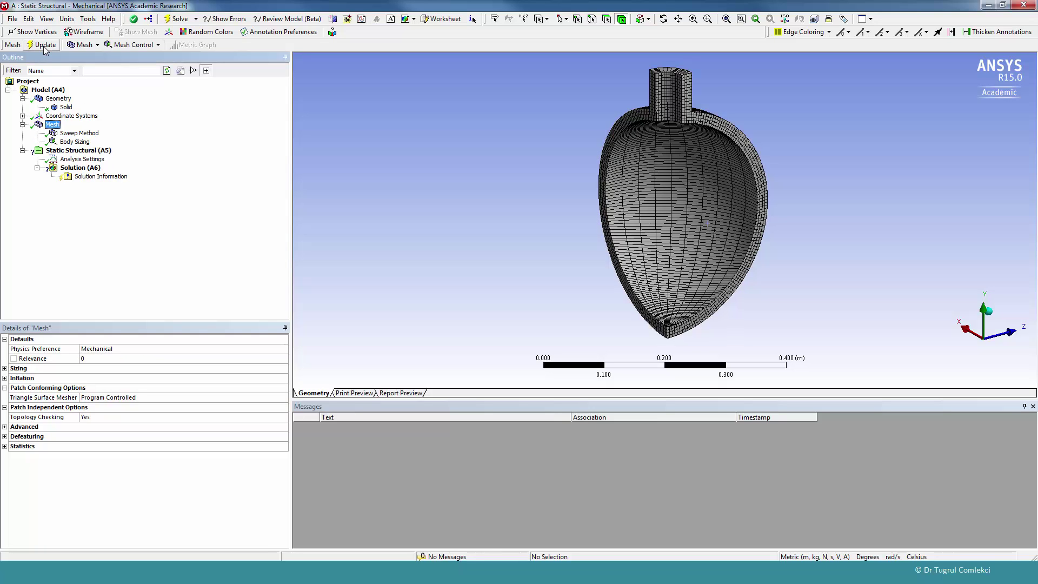
middle_drag(726, 110, 662, 287)
scroll(673, 280, up, 5)
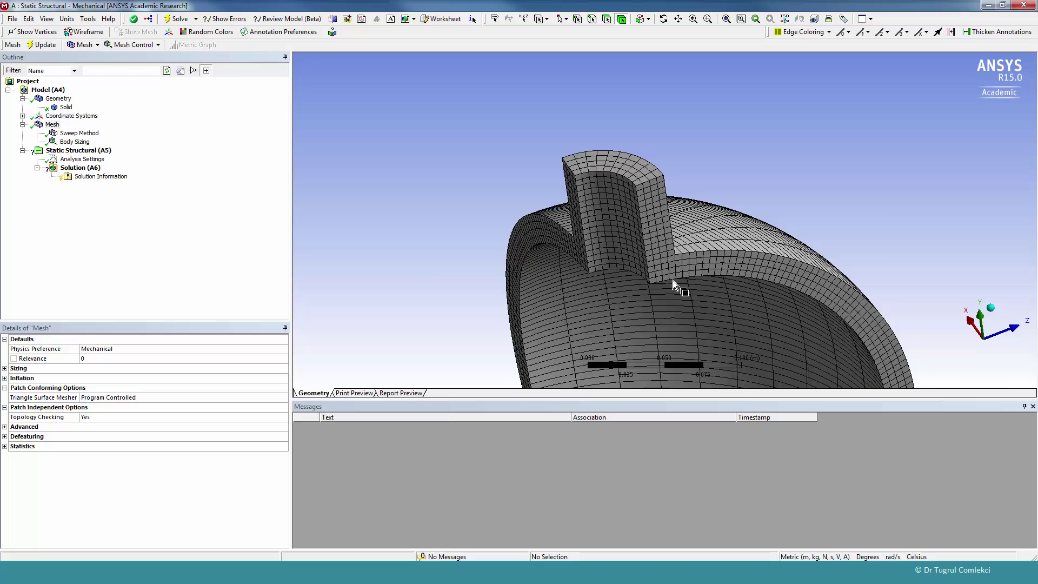
scroll(672, 280, up, 3)
scroll(676, 265, up, 4)
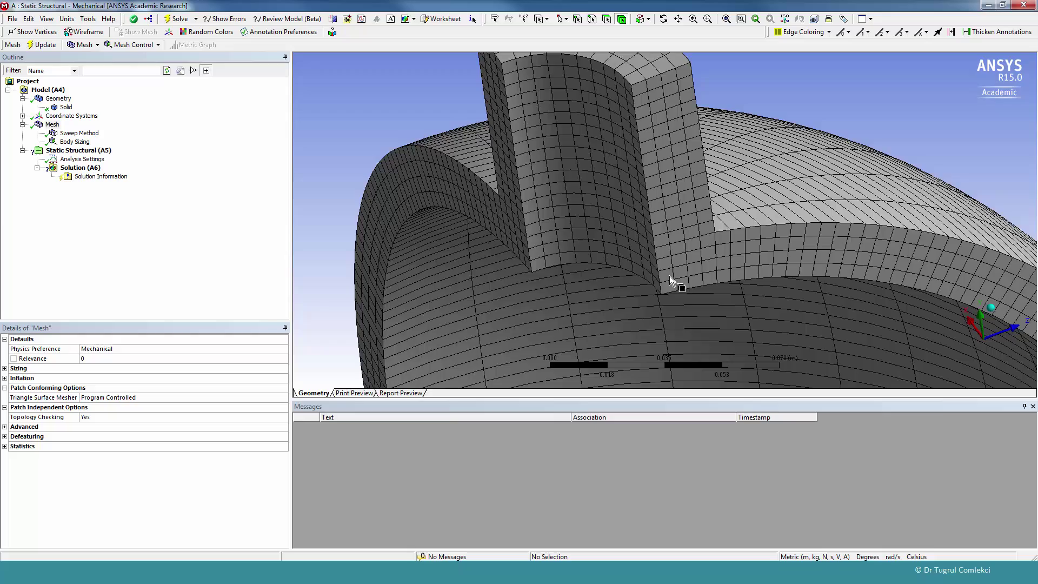
- Orbit and zoom around the nozzle junction to inspect the finer hex mesh
middle_drag(669, 281, 689, 249)
scroll(713, 245, down, 2)
scroll(708, 240, down, 1)
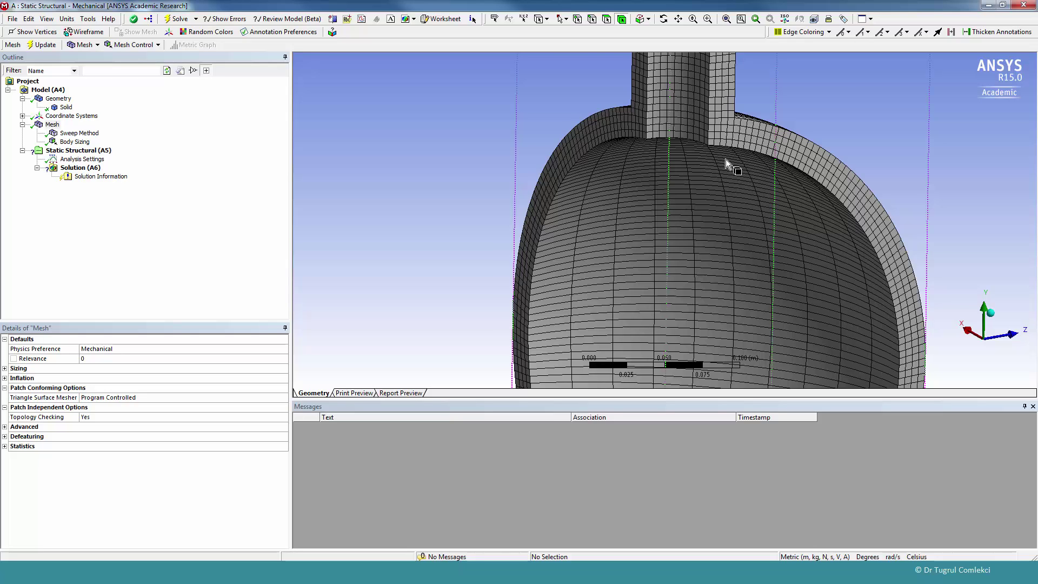
scroll(726, 159, down, 5)
ctrl+middle_drag(673, 284, 674, 229)
scroll(678, 184, up, 3)
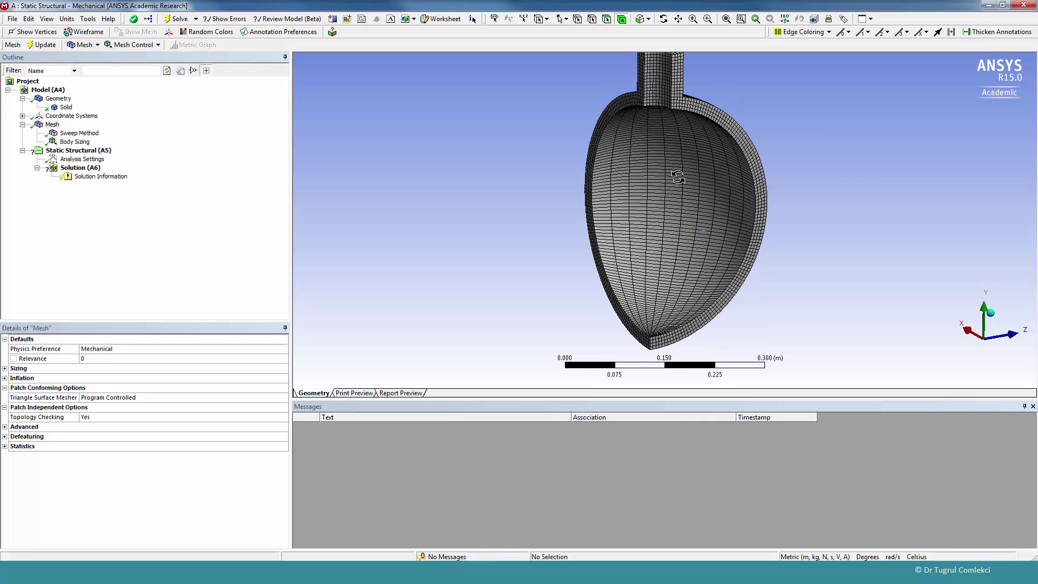
middle_drag(678, 177, 667, 190)
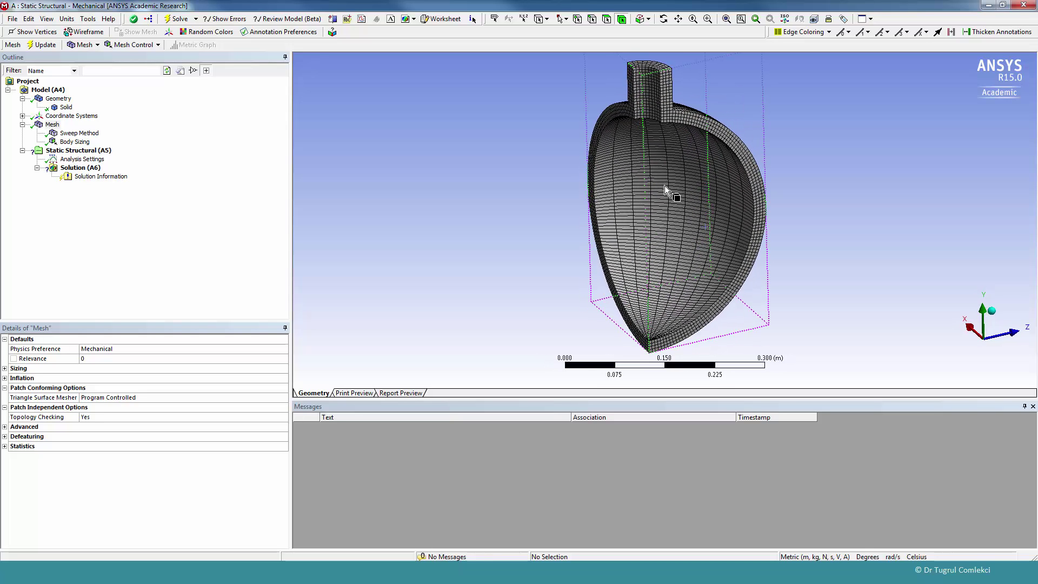
- Add a frictionless support on both symmetry cut faces
click(63, 151)
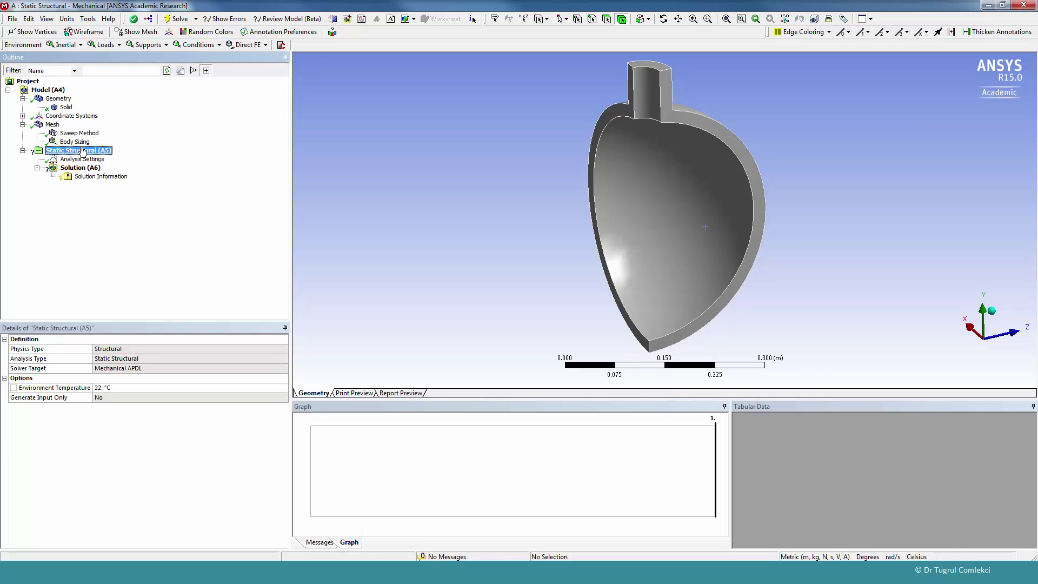
click(144, 47)
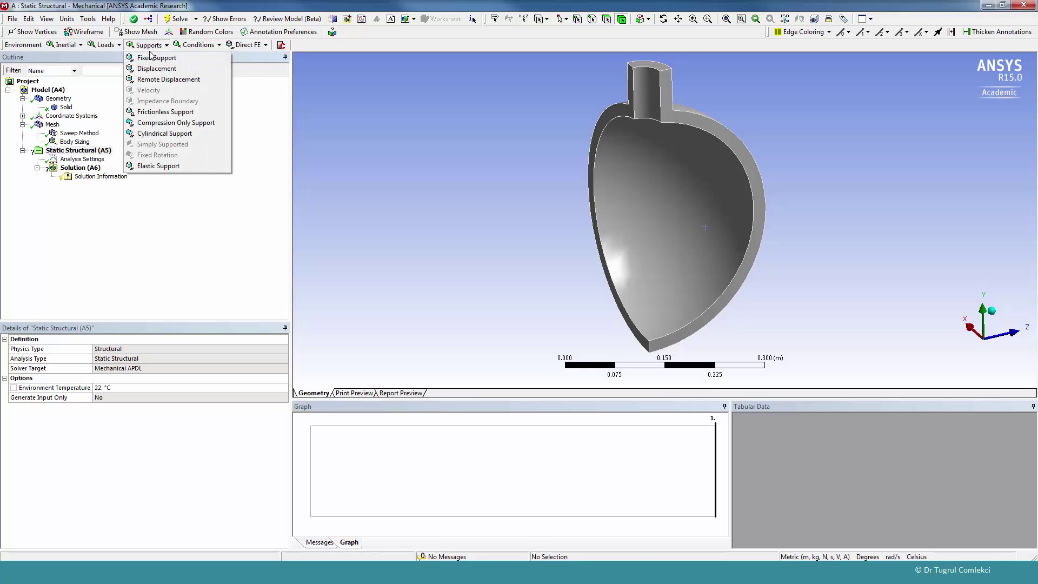
click(165, 111)
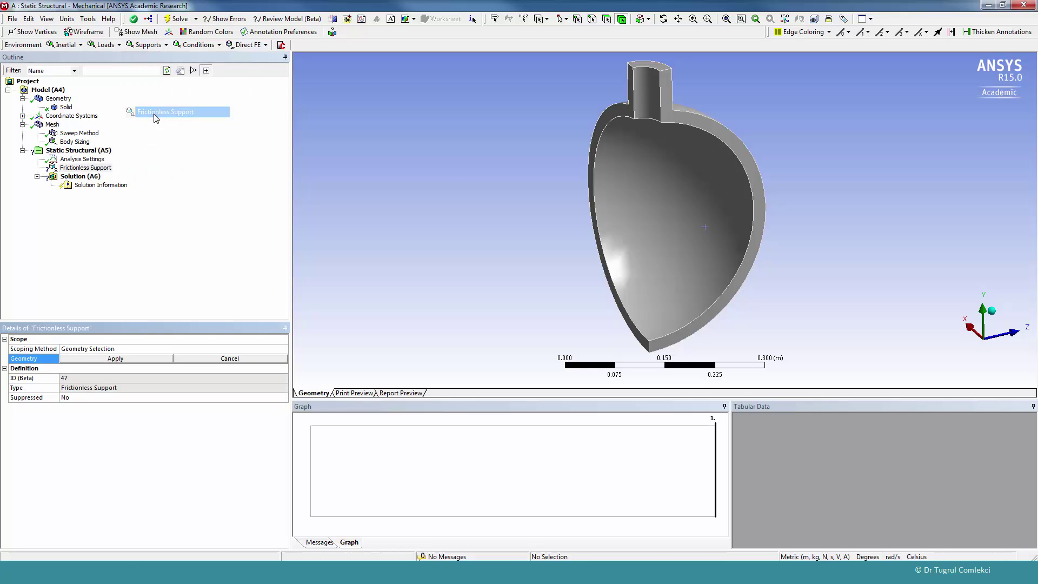
click(762, 204)
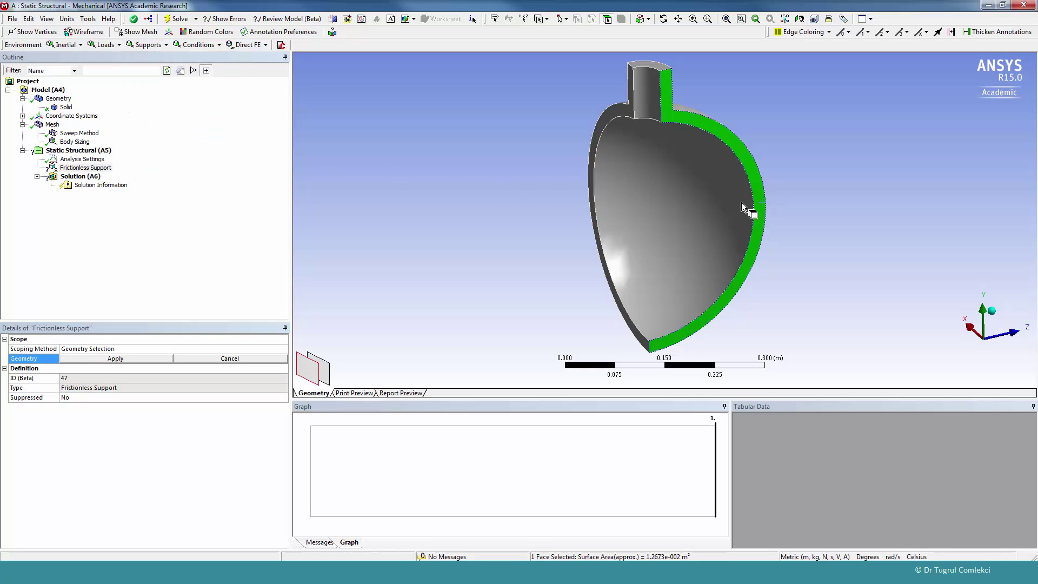
ctrl+click(591, 184)
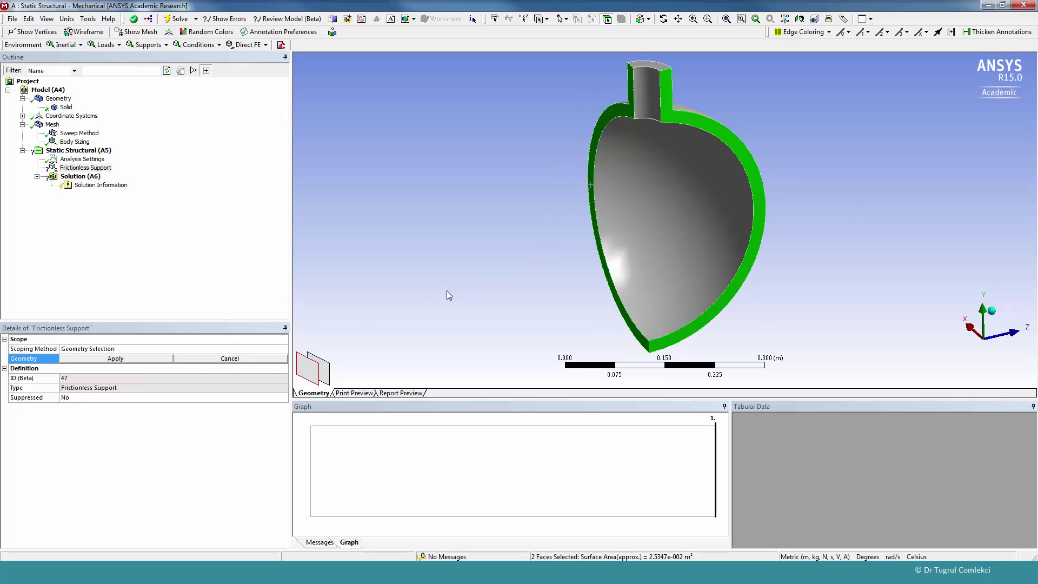
click(103, 358)
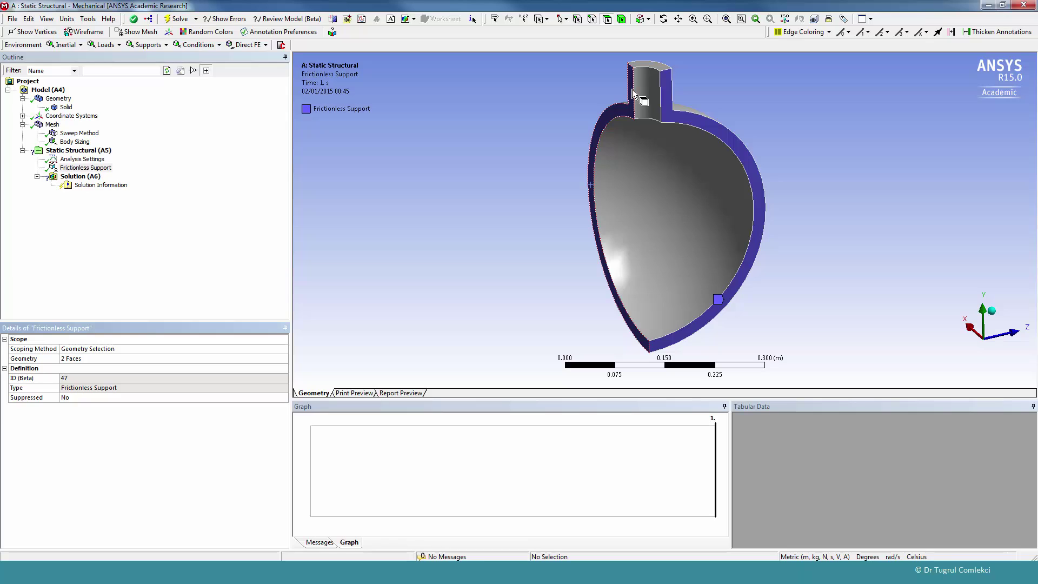
- Add another frictionless support on the nozzle's top face
click(654, 71)
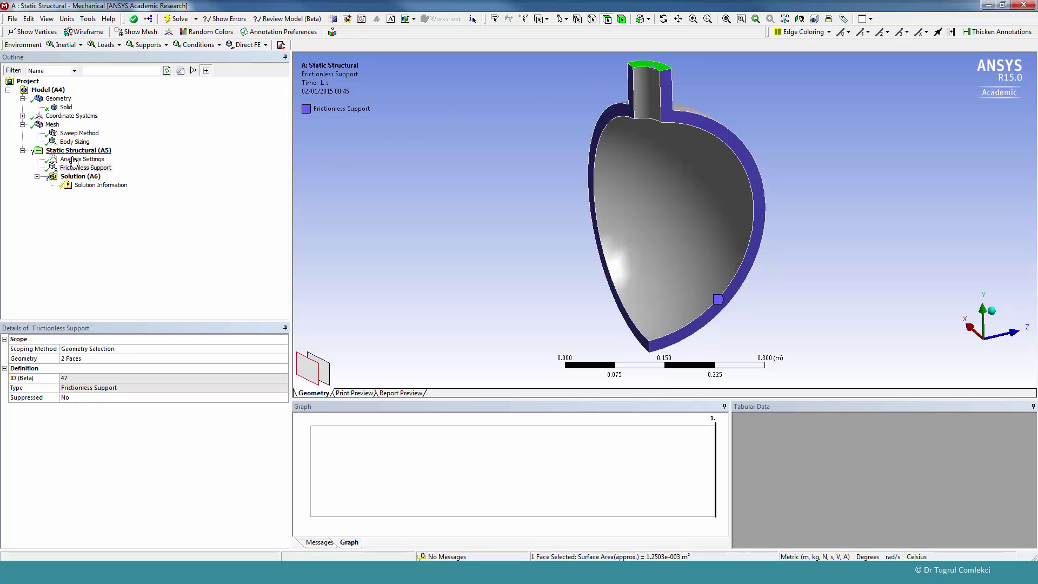
click(146, 45)
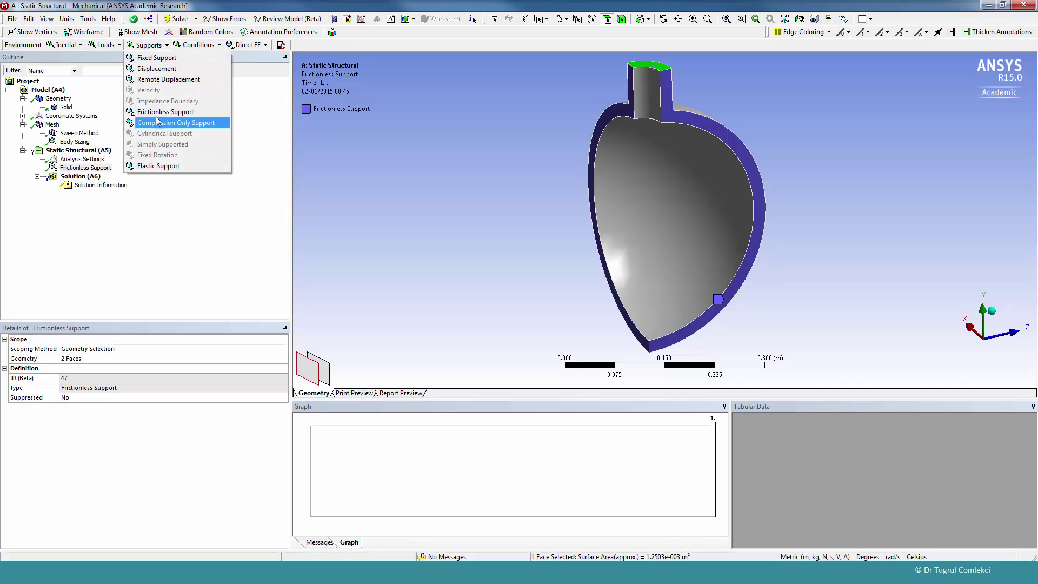
click(156, 112)
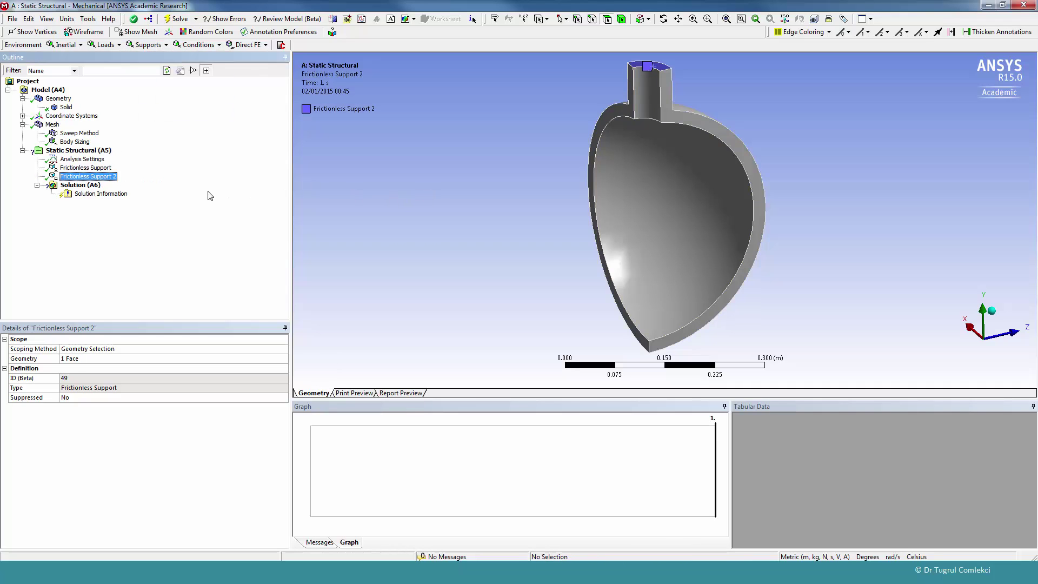
- Insert a Pressure load under Static Structural
click(80, 185)
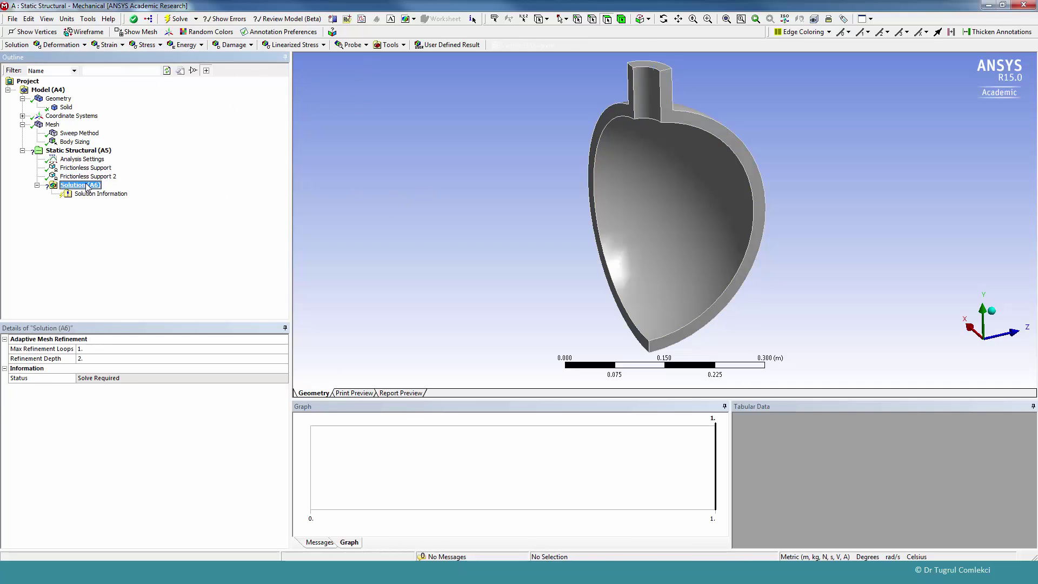
click(79, 150)
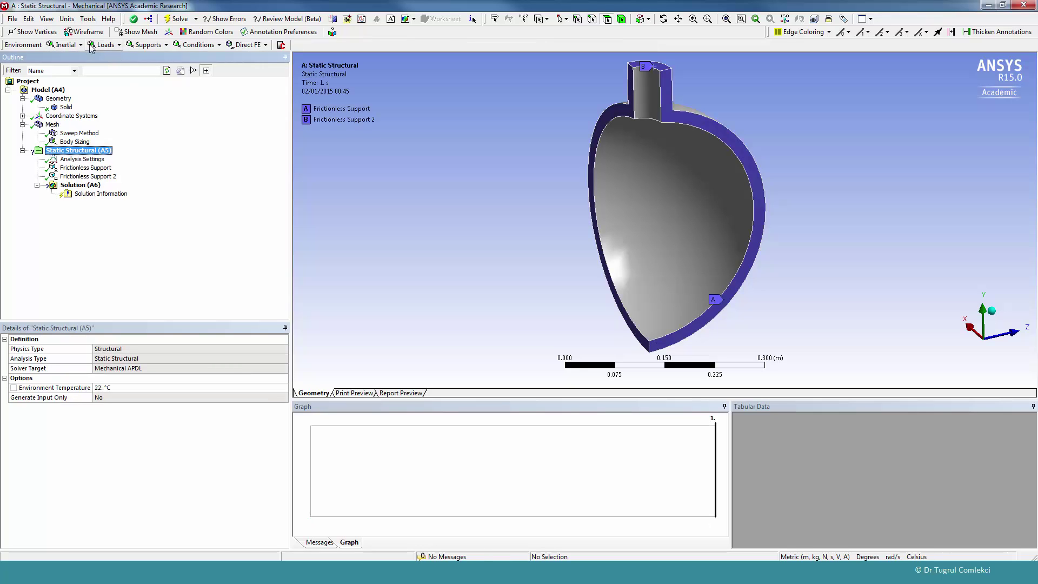
click(91, 48)
click(116, 56)
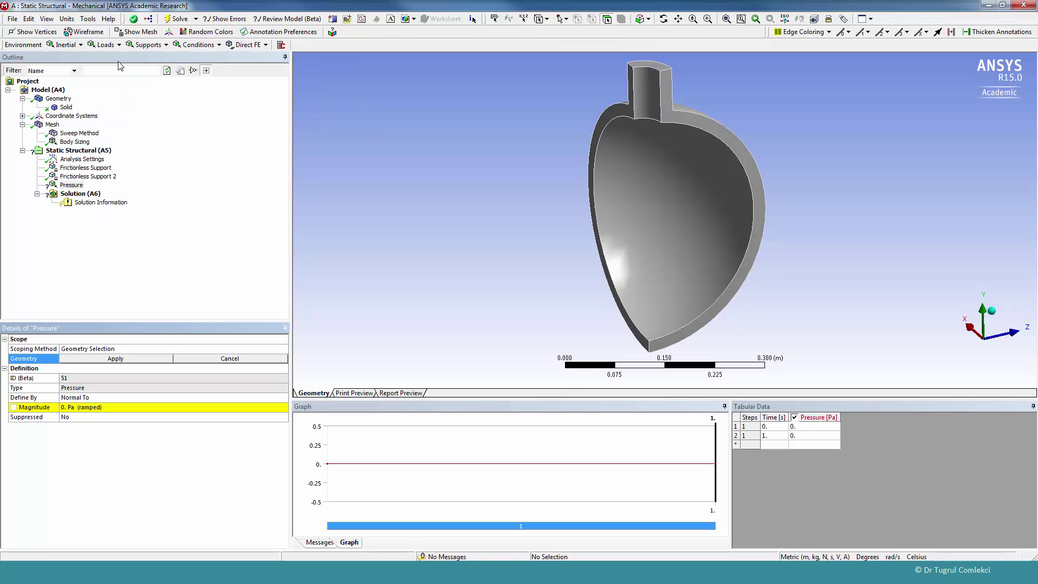
- Scope the Pressure load to the inner bowl and nozzle faces with a 1e6 Pa magnitude
click(704, 227)
ctrl+click(652, 108)
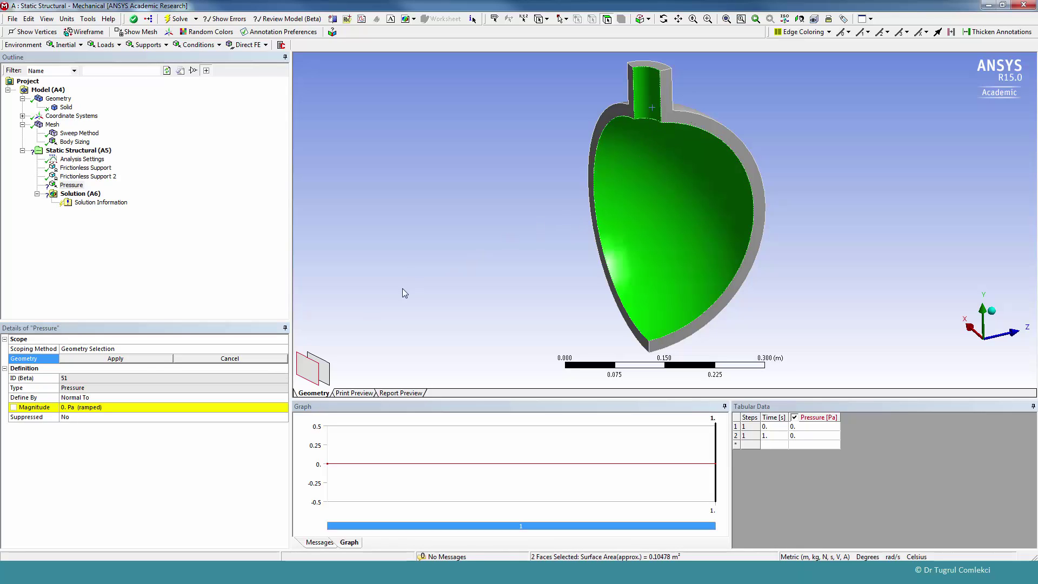
click(115, 359)
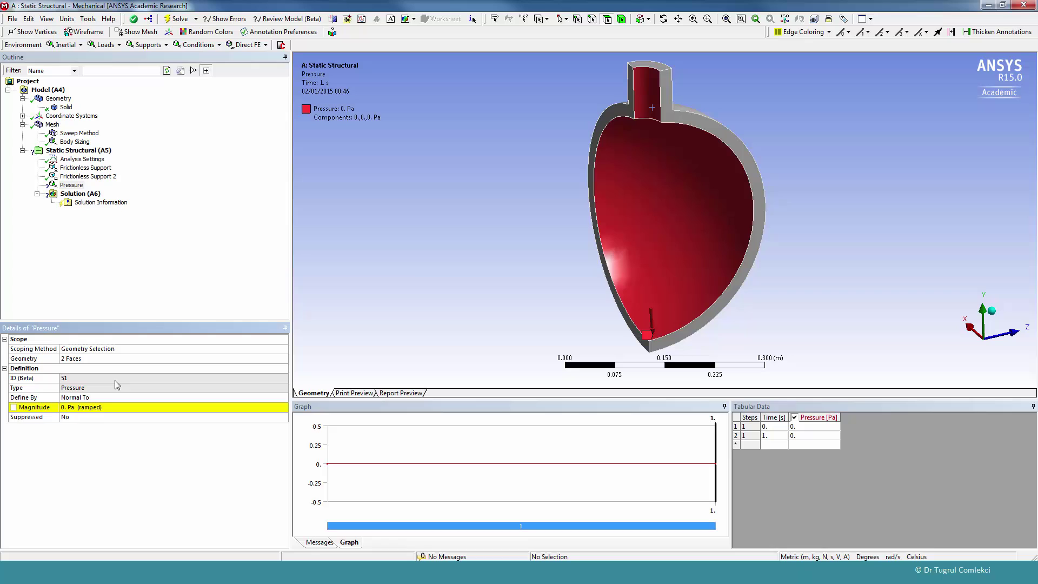
click(69, 408)
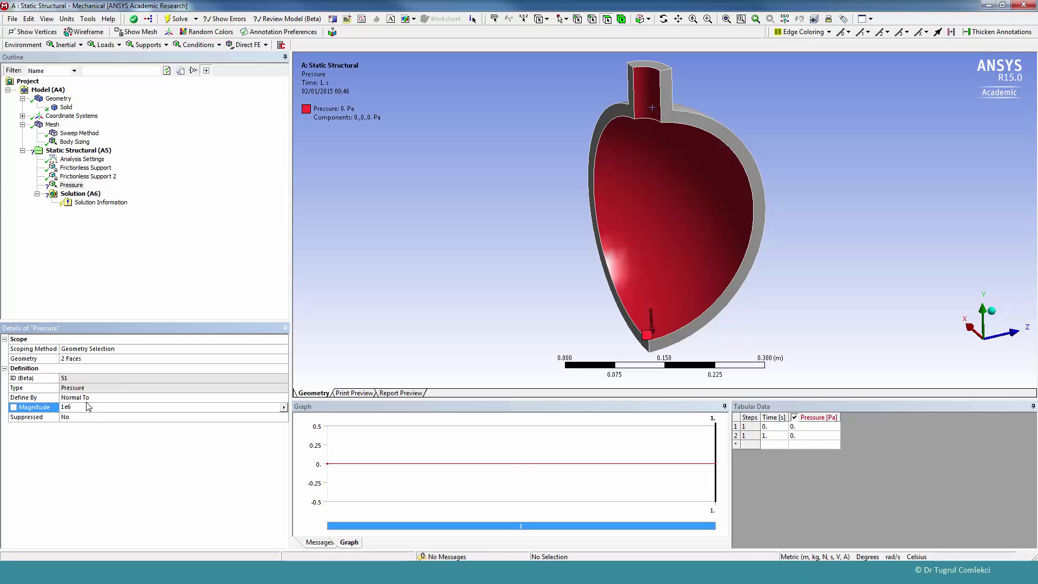
key(Return)
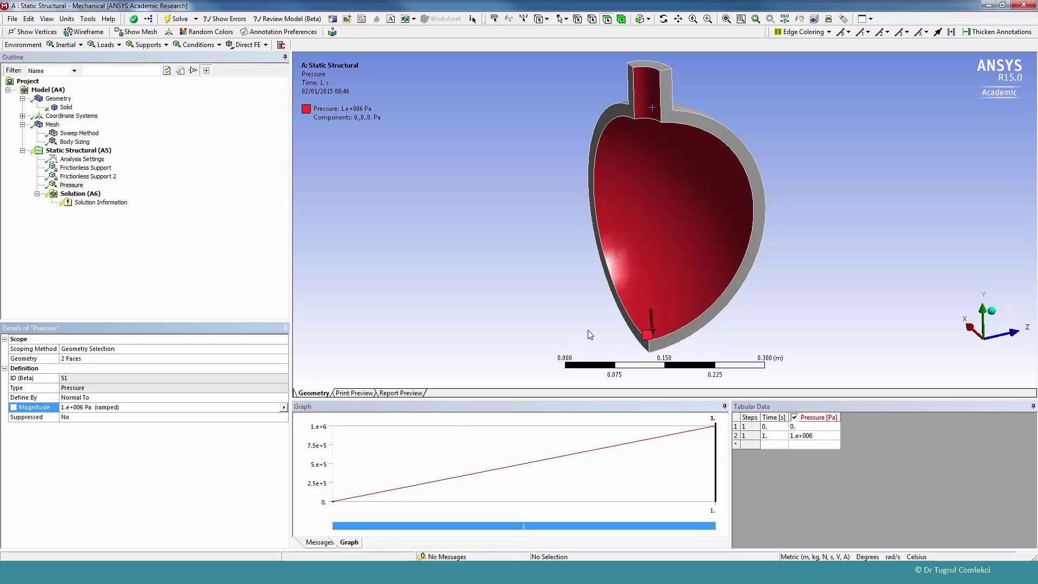
mouse_move(656, 249)
middle_down()
mouse_move(661, 238)
mouse_move(654, 246)
middle_up()
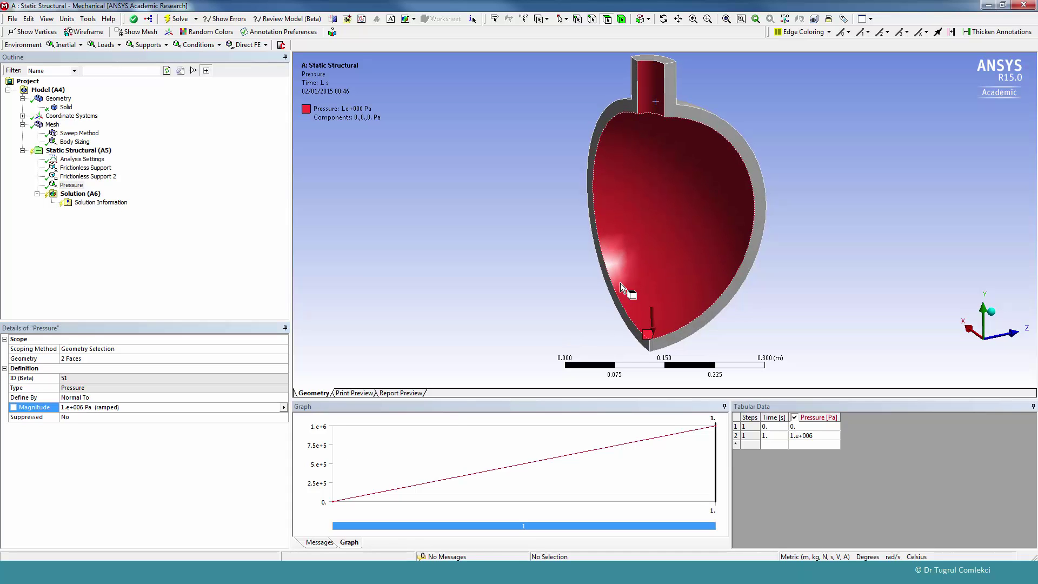
click(82, 194)
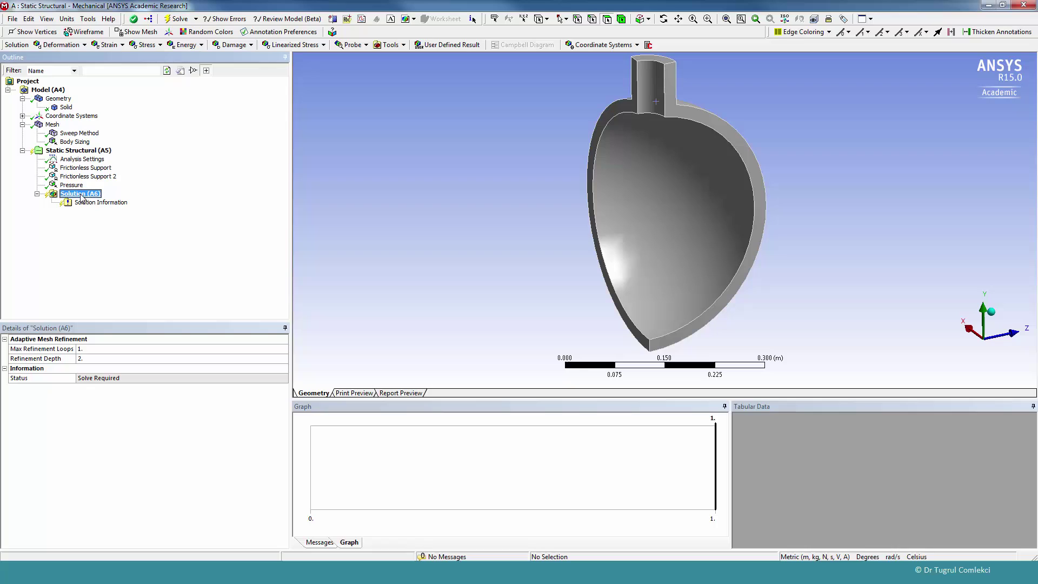
- Add Total Deformation and Equivalent (von-Mises) stress results under Solution
click(66, 47)
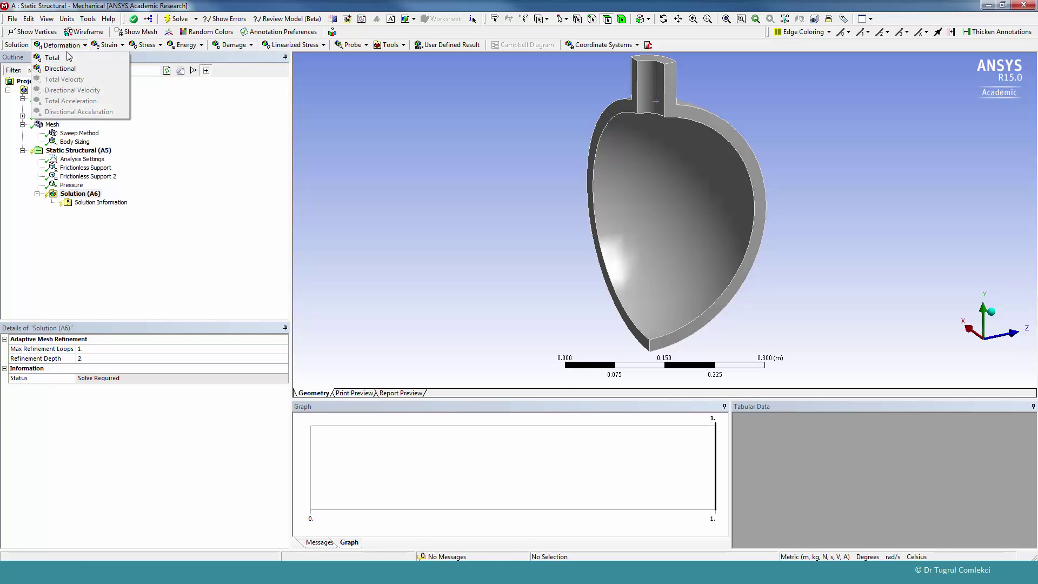
click(59, 57)
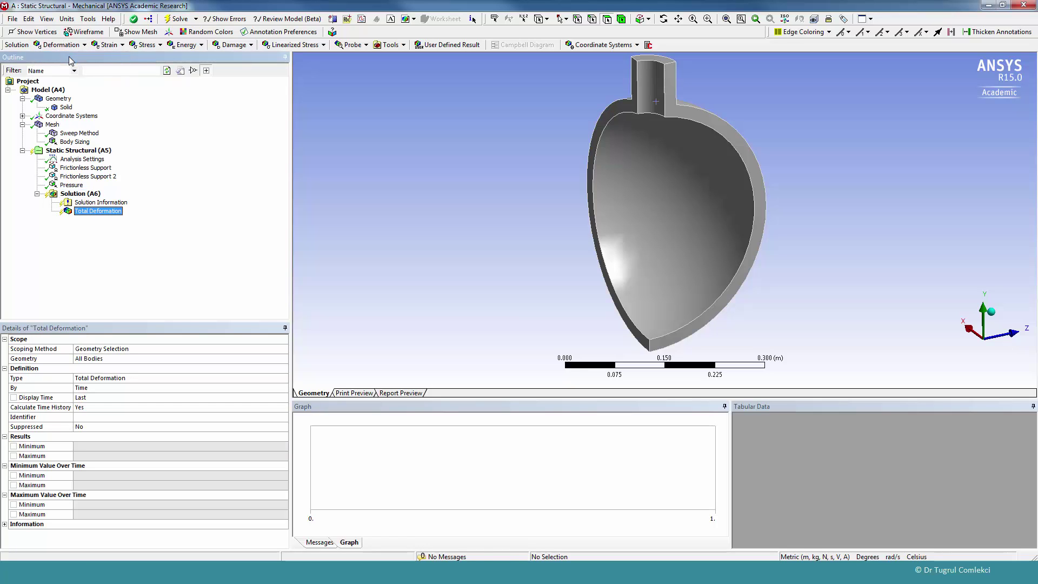
click(145, 45)
click(160, 59)
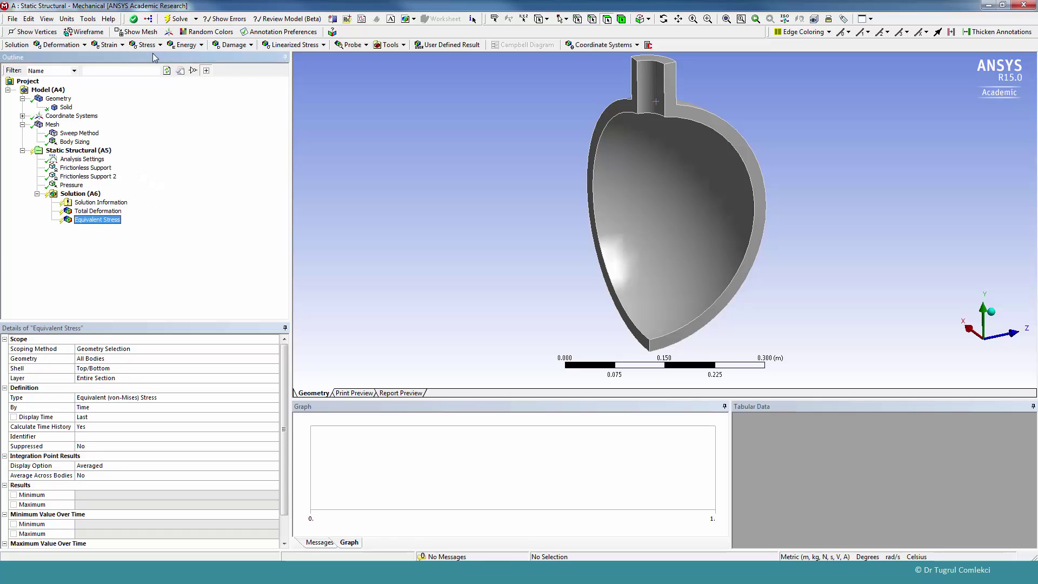
- Add Maximum, Middle and Minimum Principal stress results, then solve the model
click(146, 44)
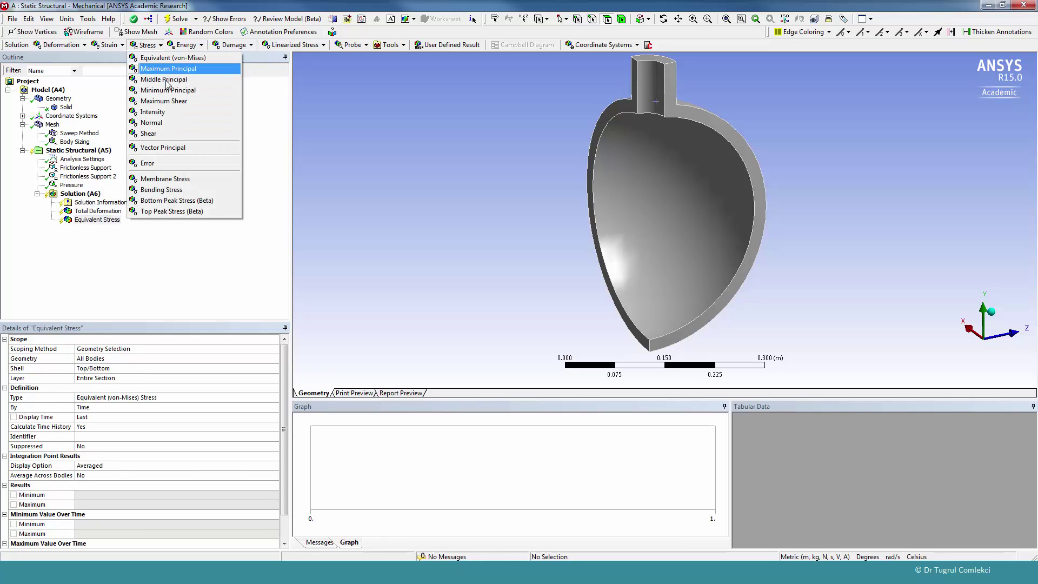
click(162, 70)
click(145, 45)
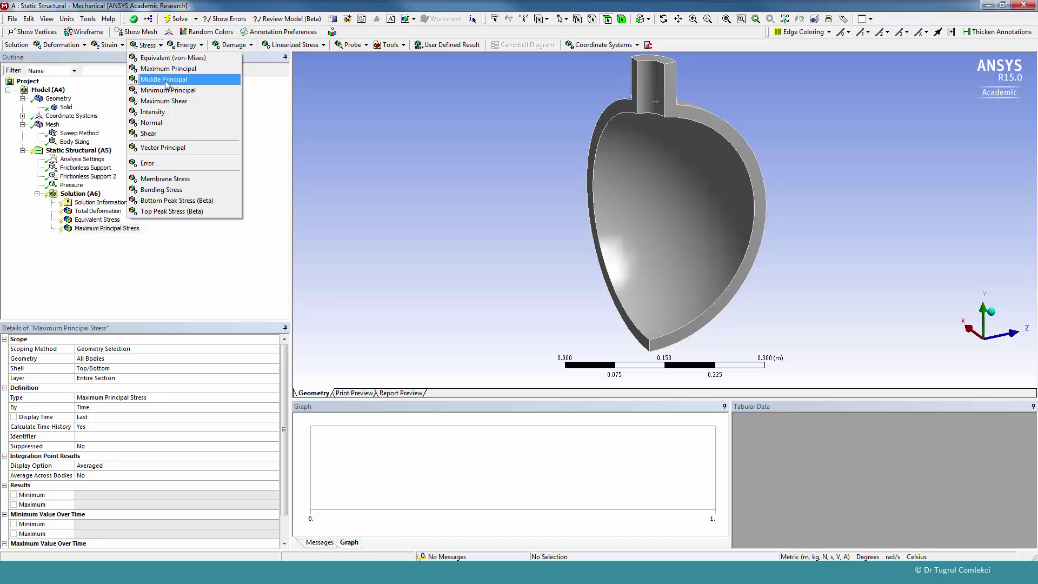
click(163, 79)
click(143, 45)
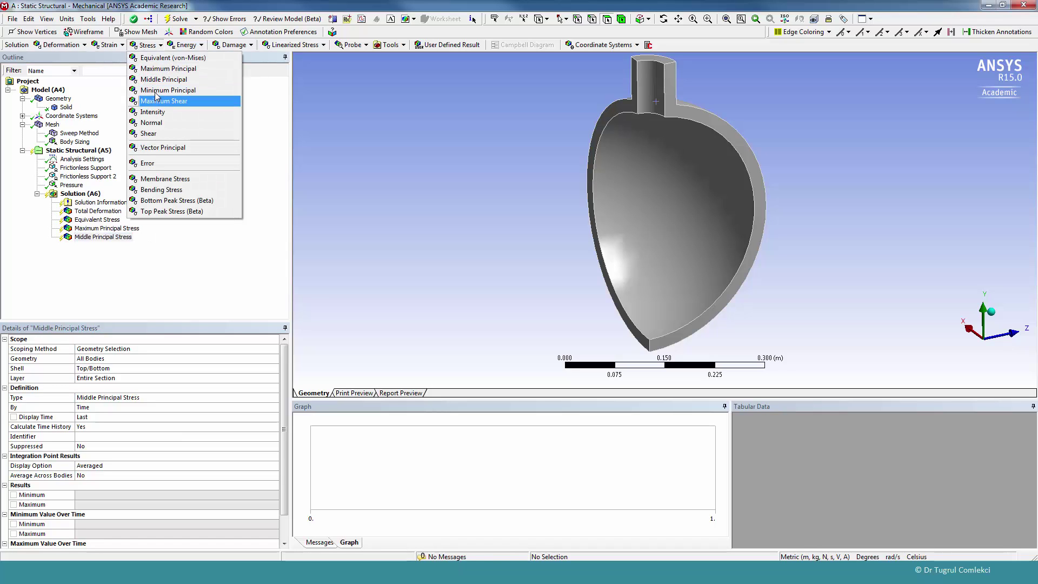
click(157, 90)
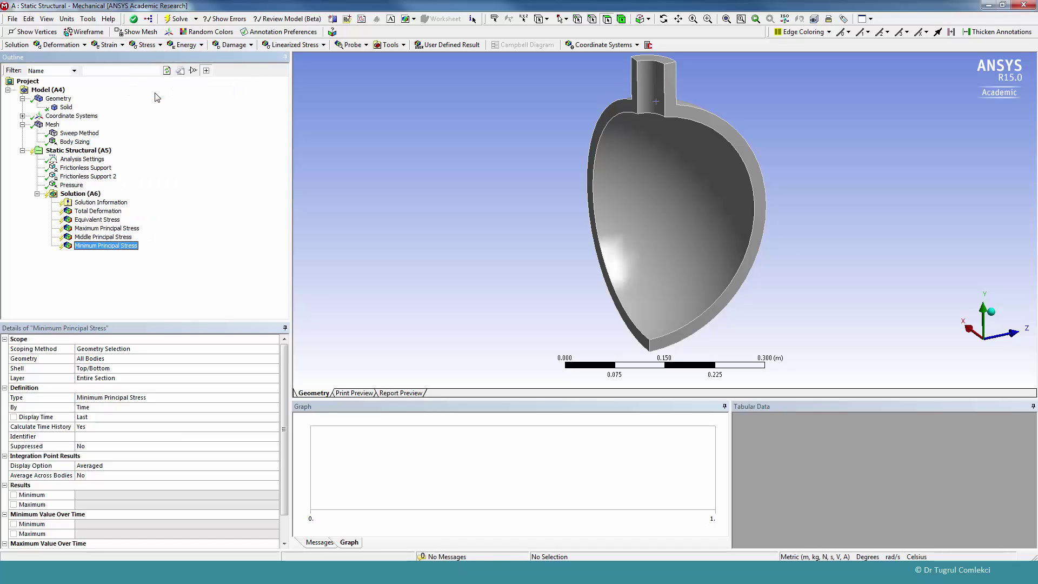
click(183, 20)
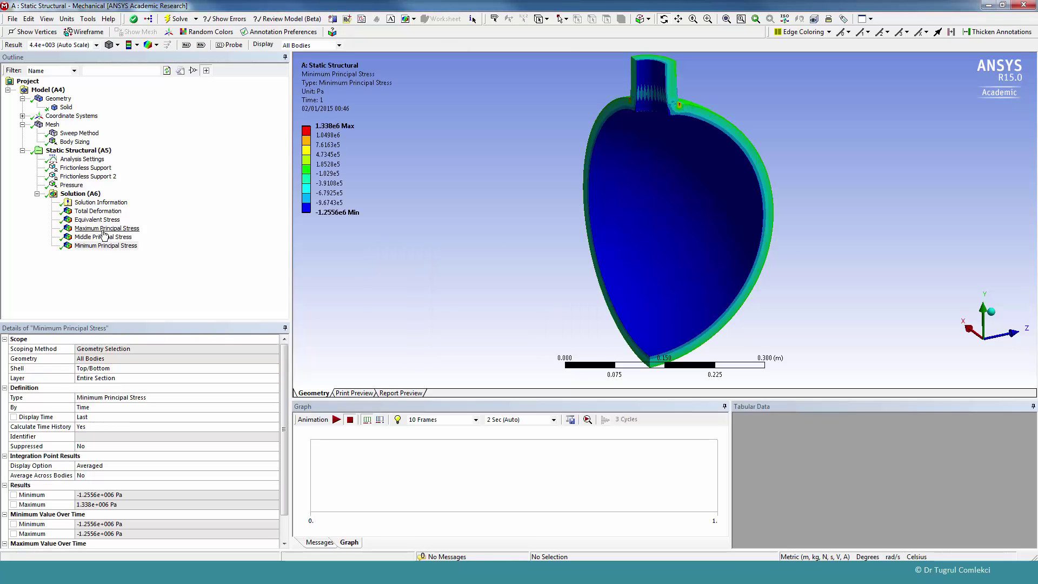
- Animate the Total Deformation result, then display the Equivalent Stress contours
click(103, 210)
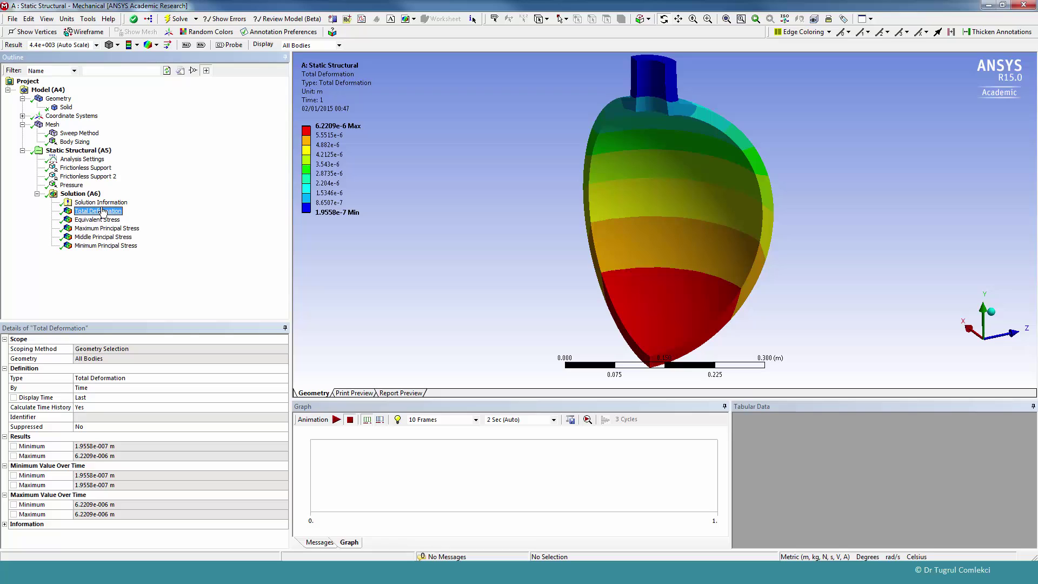
click(332, 127)
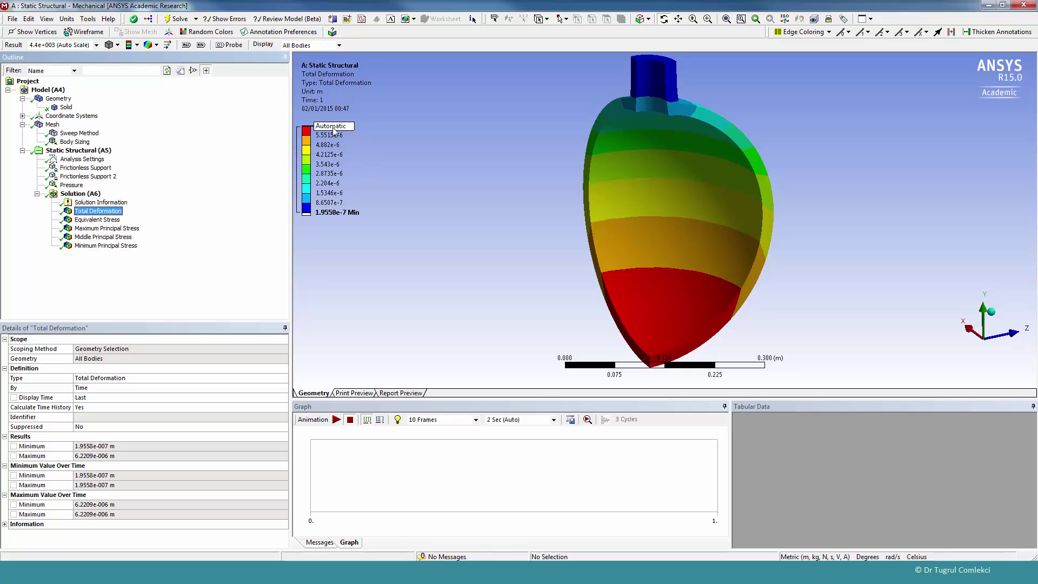
click(336, 420)
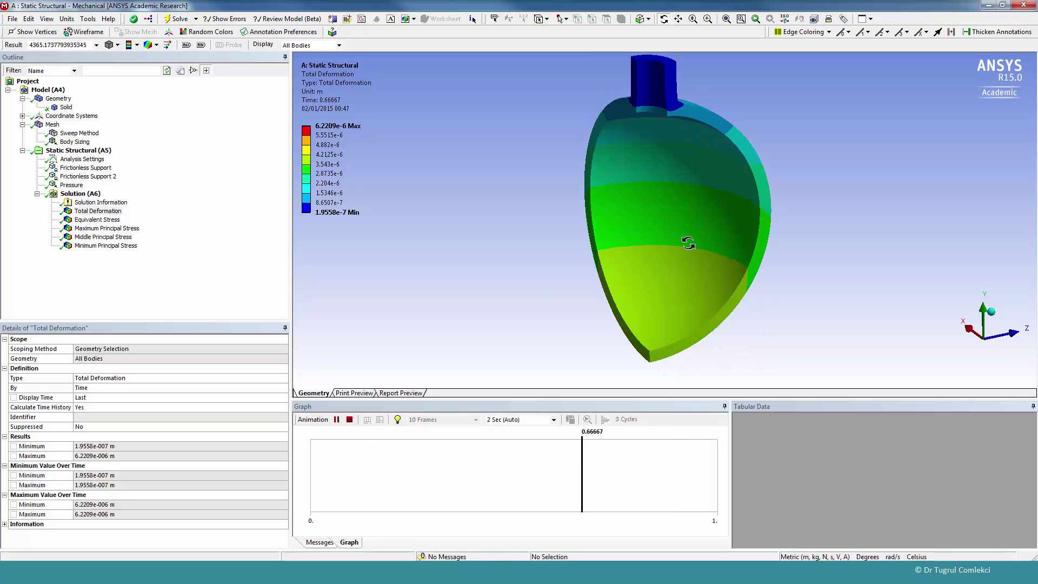
click(351, 421)
click(102, 221)
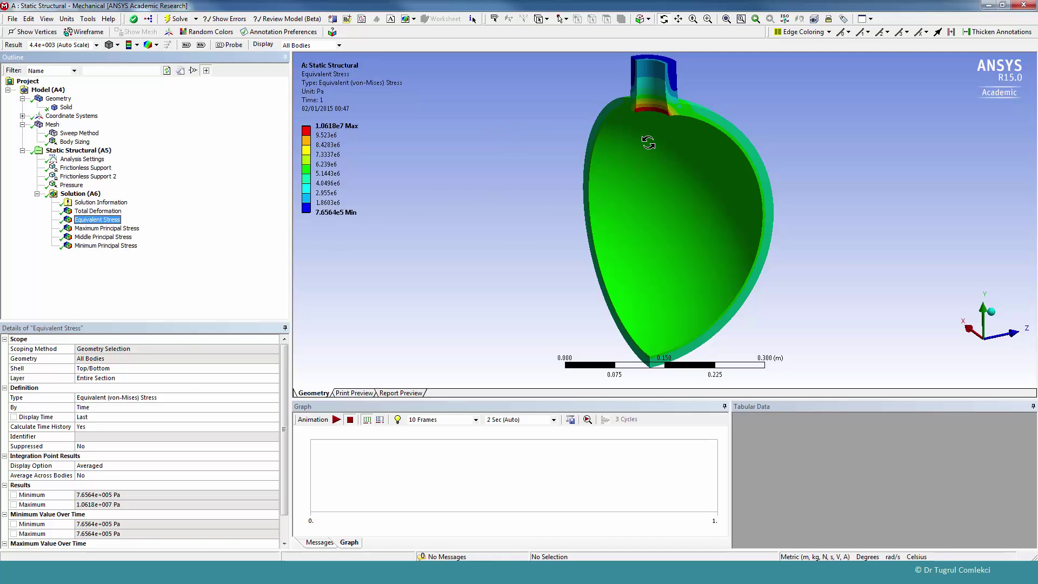
- Zoom in on the 1.0618e7 Pa peak at the nozzle junction, then zoom out to a side view
drag(677, 128, 664, 138)
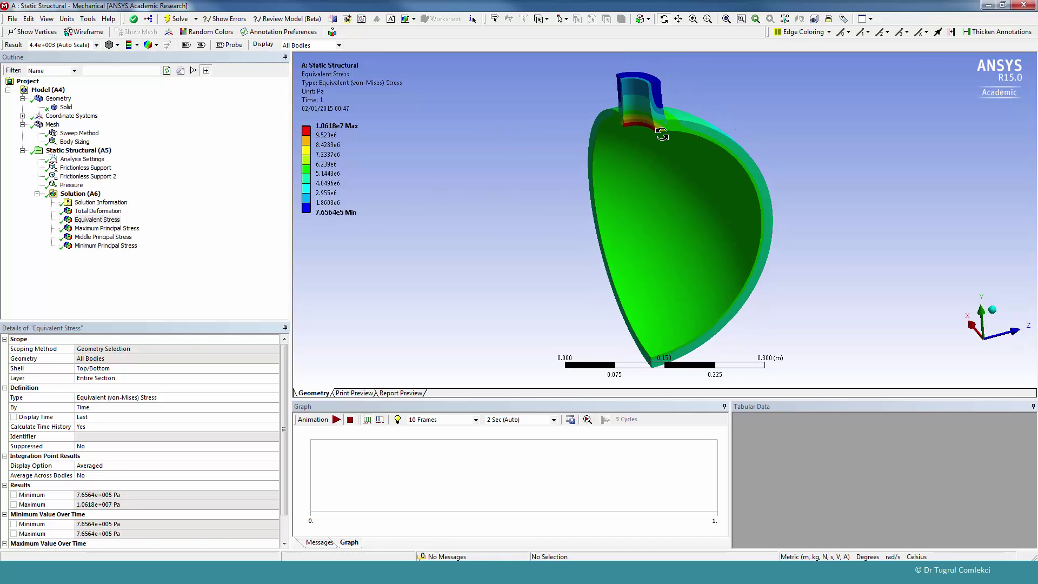
scroll(637, 125, up, 2)
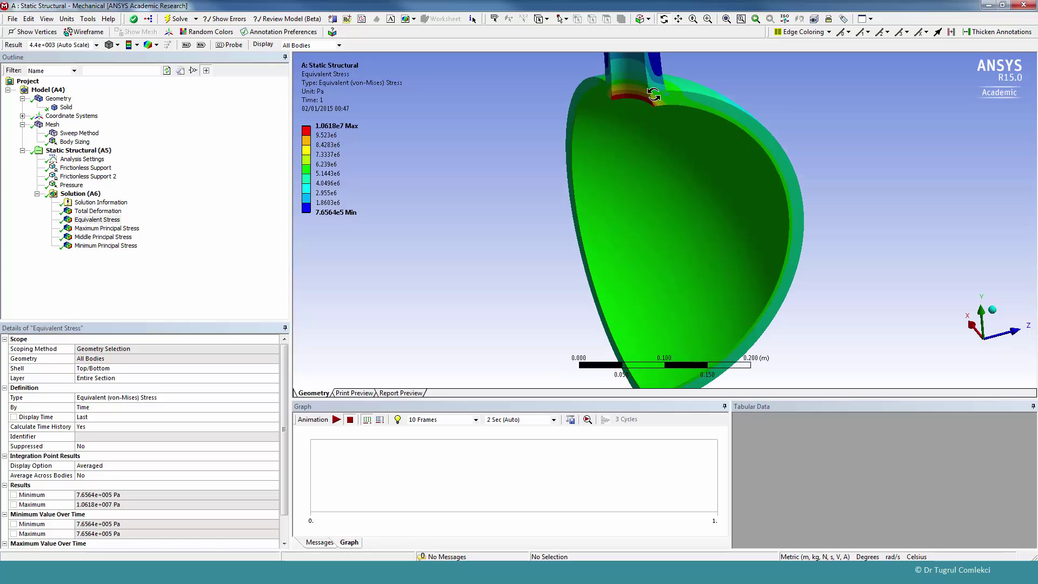
scroll(617, 234, up, 4)
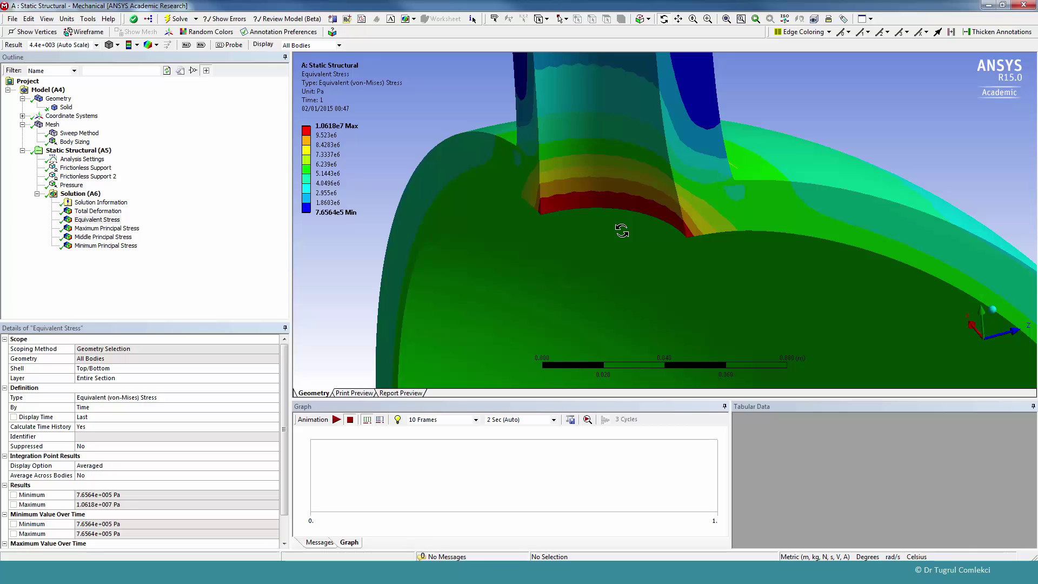
click(328, 135)
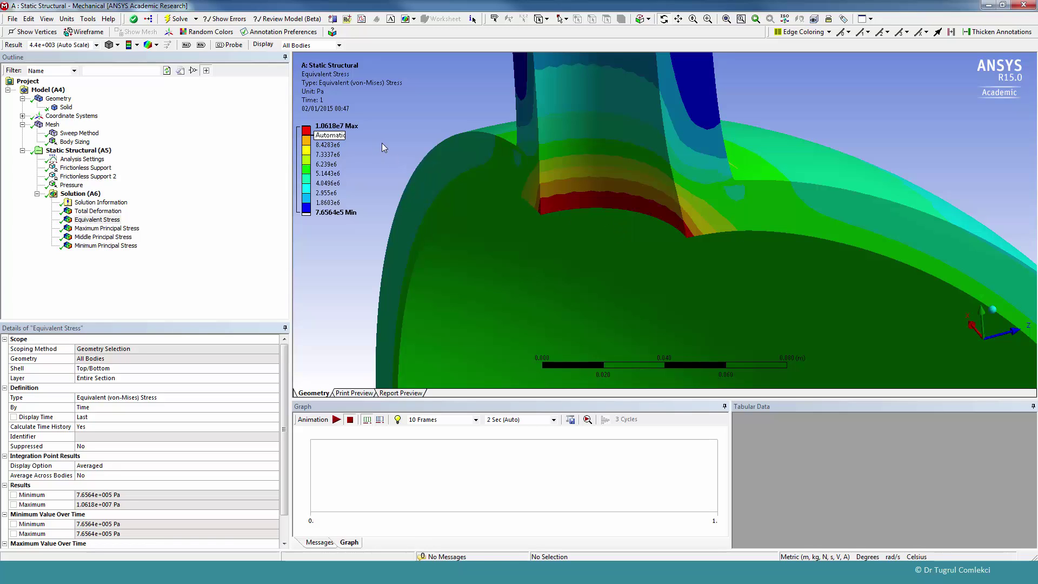
click(436, 151)
scroll(607, 204, down, 5)
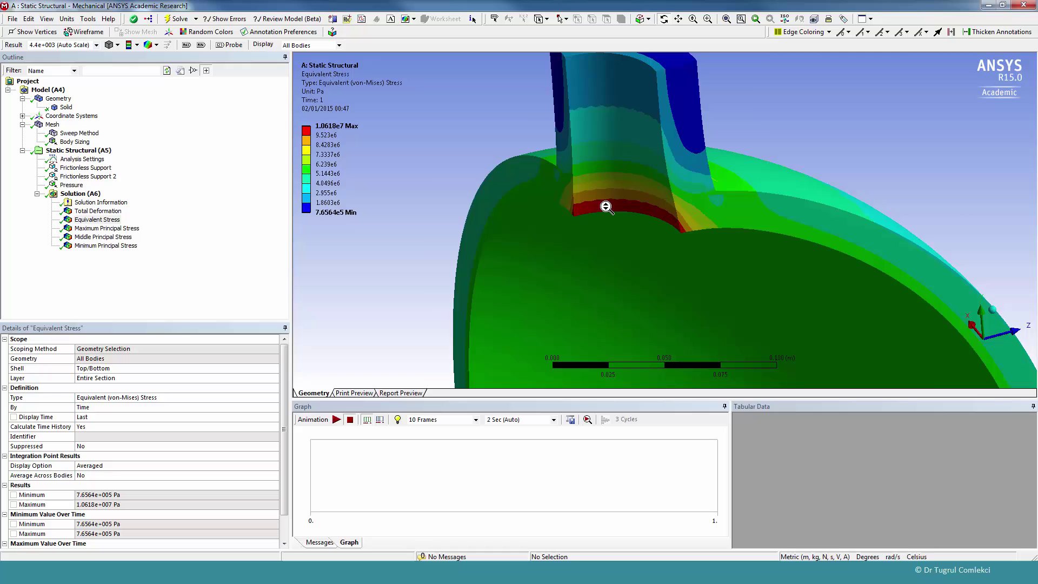
drag(647, 294, 613, 277)
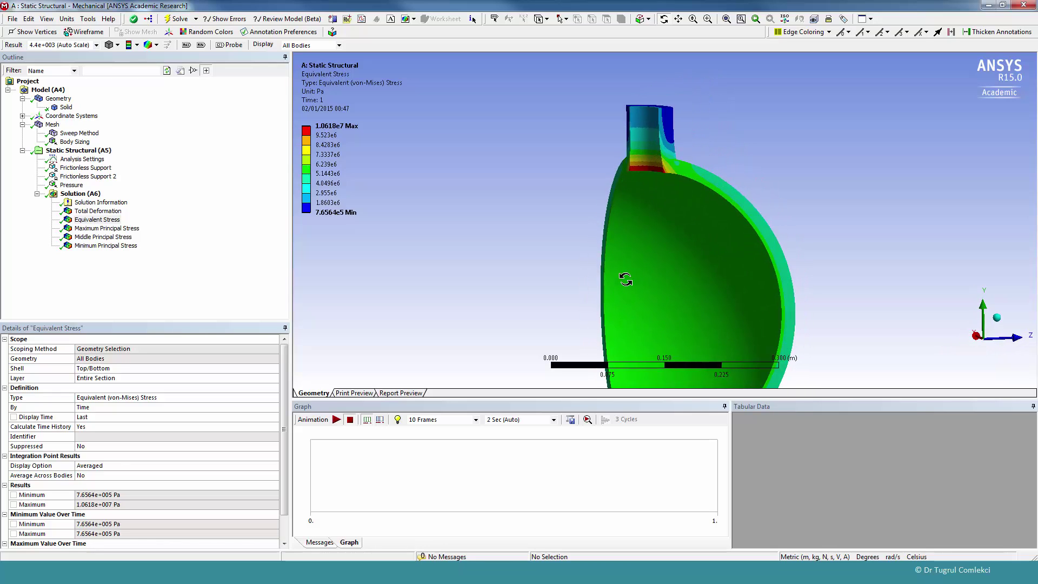
- Display the Maximum, Middle and Minimum Principal stress contours, viewing outer and inner surfaces
click(102, 229)
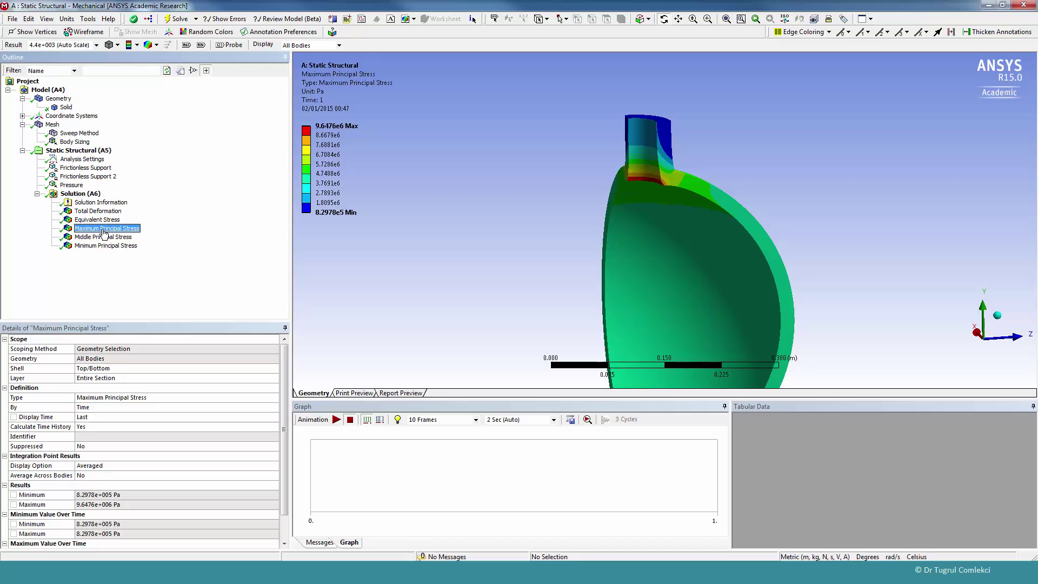
click(103, 236)
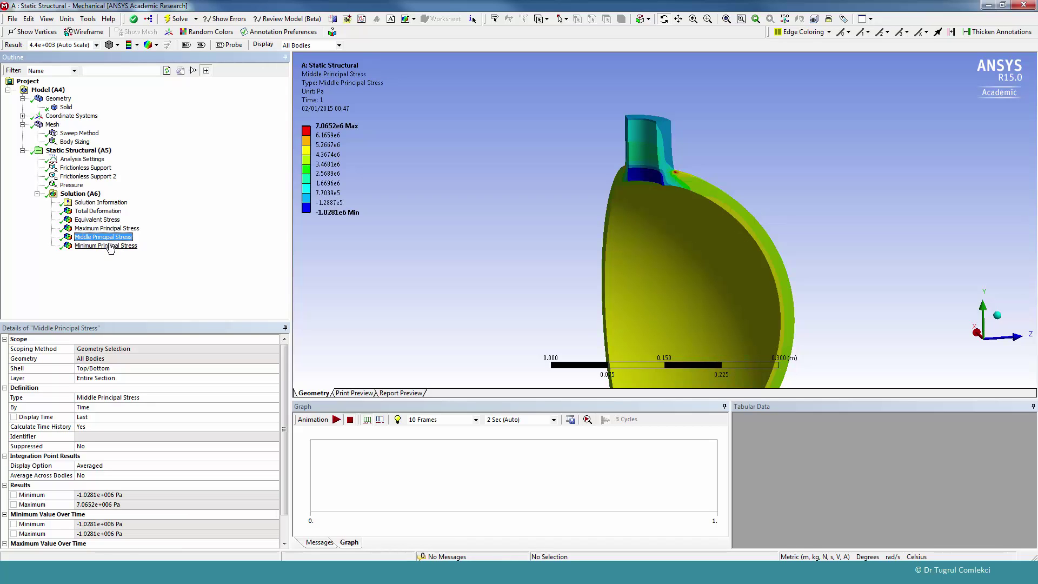
click(106, 246)
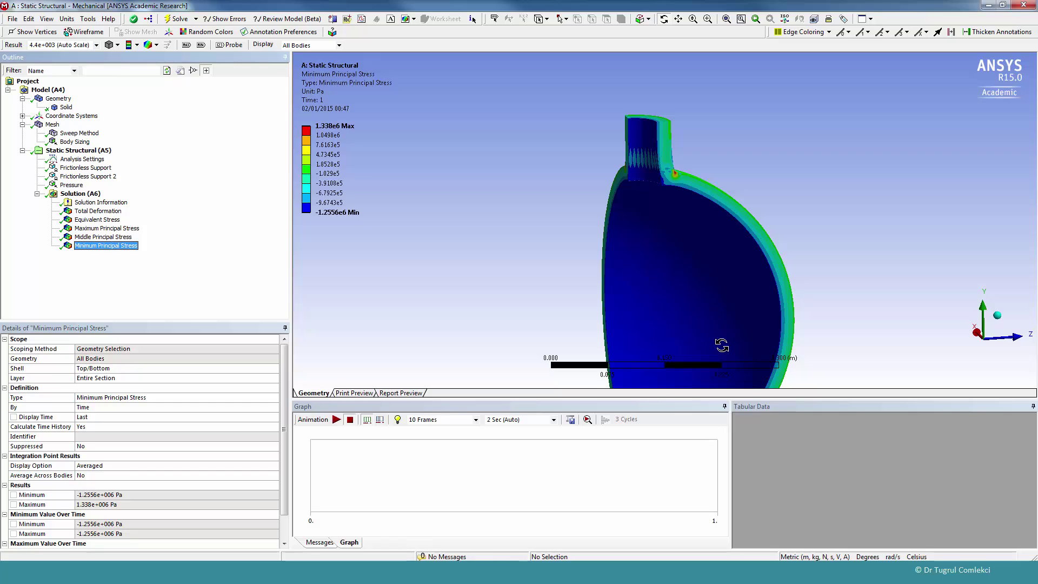
drag(723, 344, 714, 257)
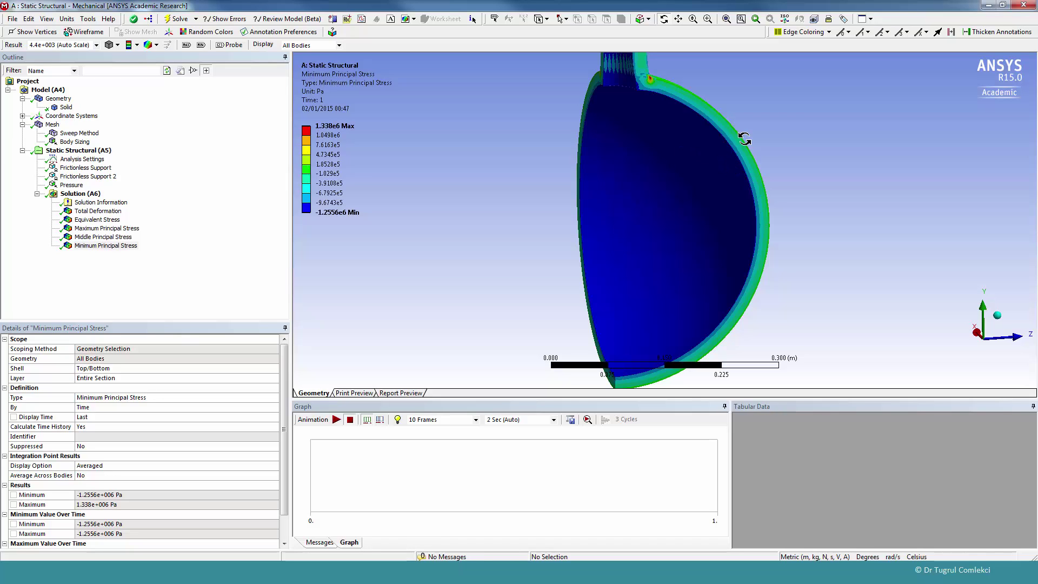
drag(759, 157, 743, 184)
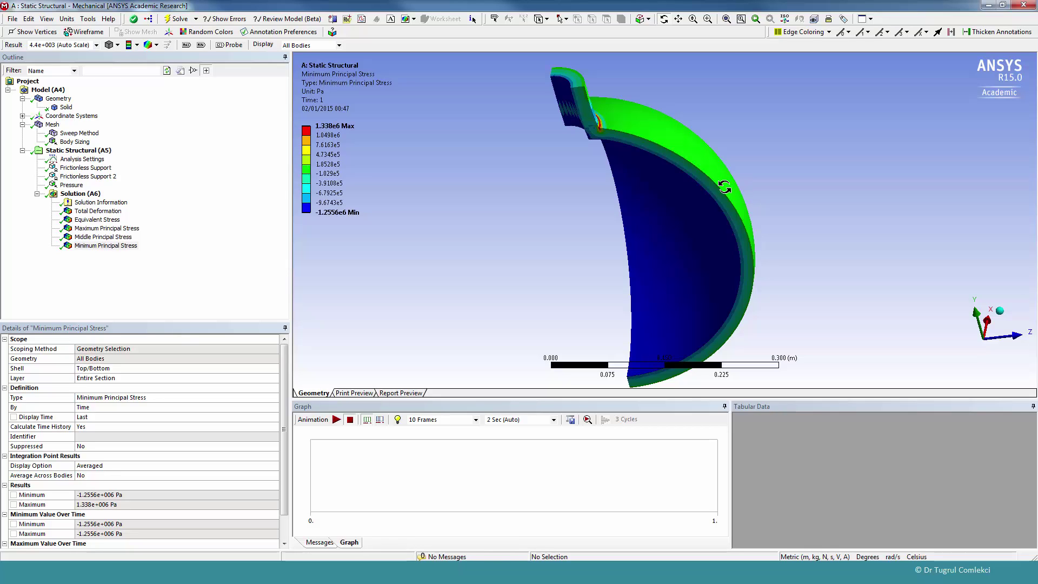
drag(727, 189, 781, 178)
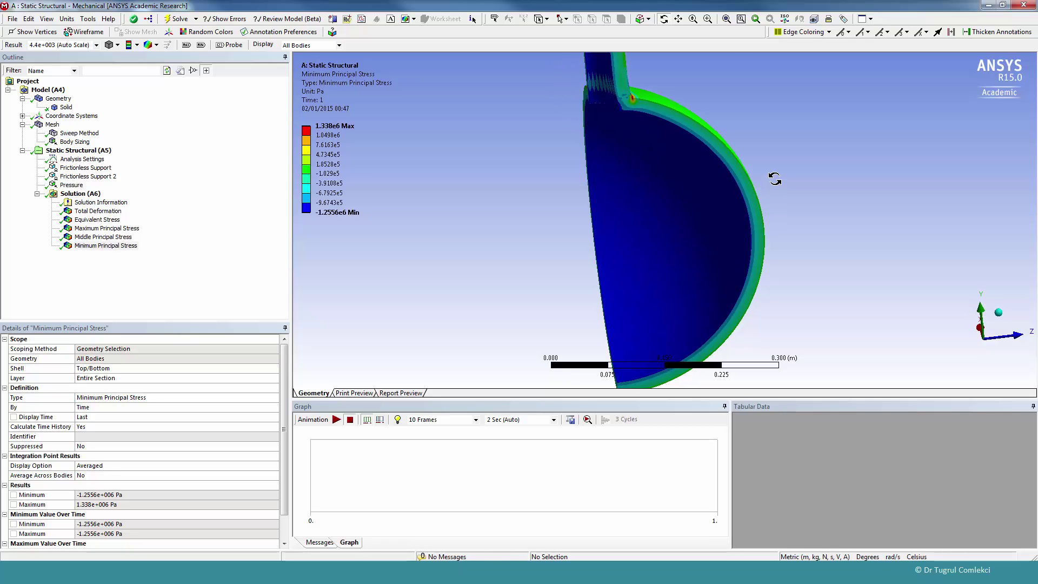
- Rotate, pan and zoom to inspect the minimum principal stress across the vessel shell
scroll(732, 276, down, 3)
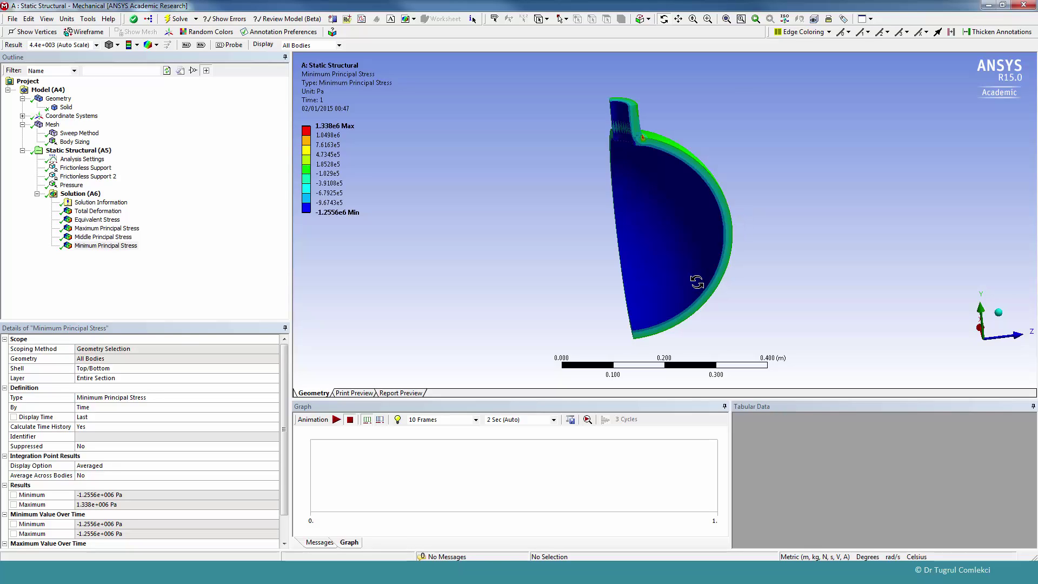
drag(656, 313, 700, 275)
scroll(700, 276, up, 2)
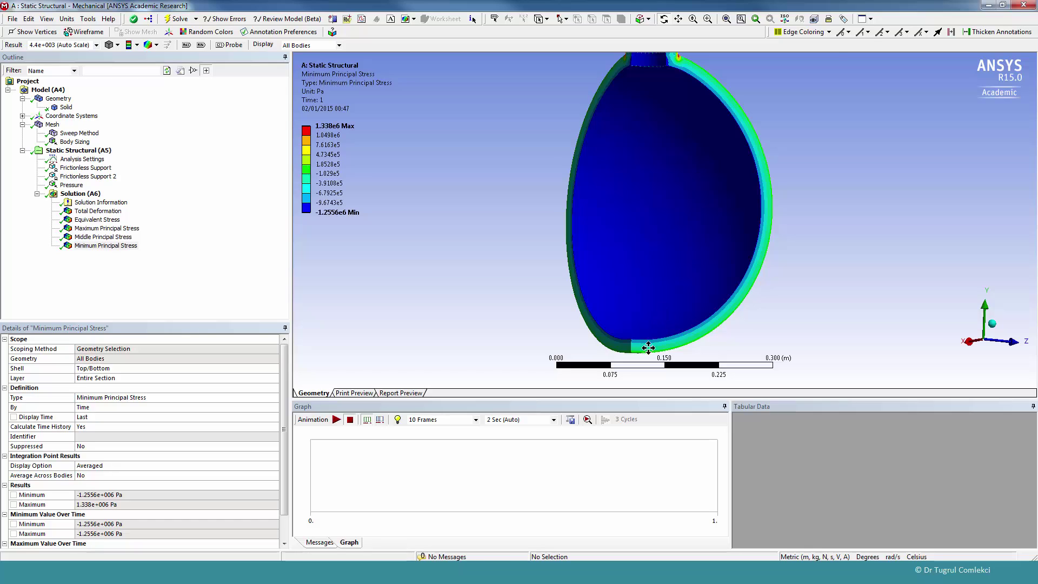
ctrl+middle_drag(648, 348, 714, 242)
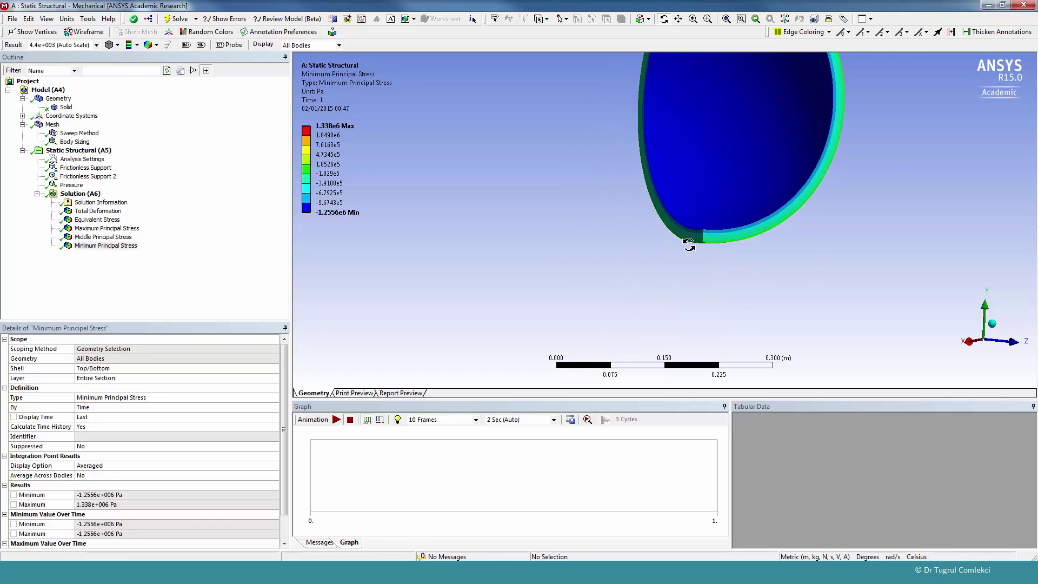
scroll(766, 161, up, 2)
scroll(774, 169, up, 3)
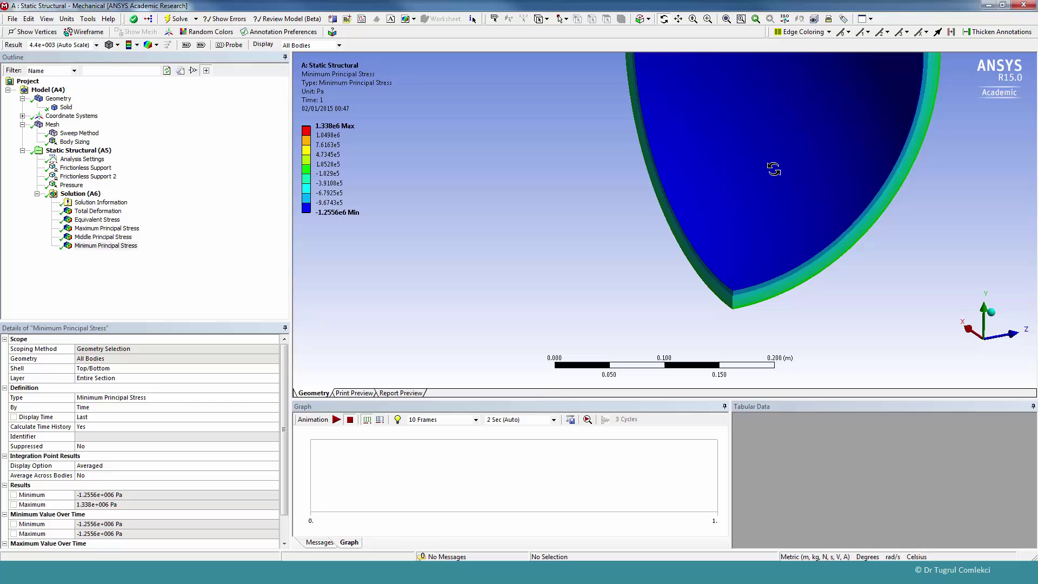
drag(774, 170, 646, 259)
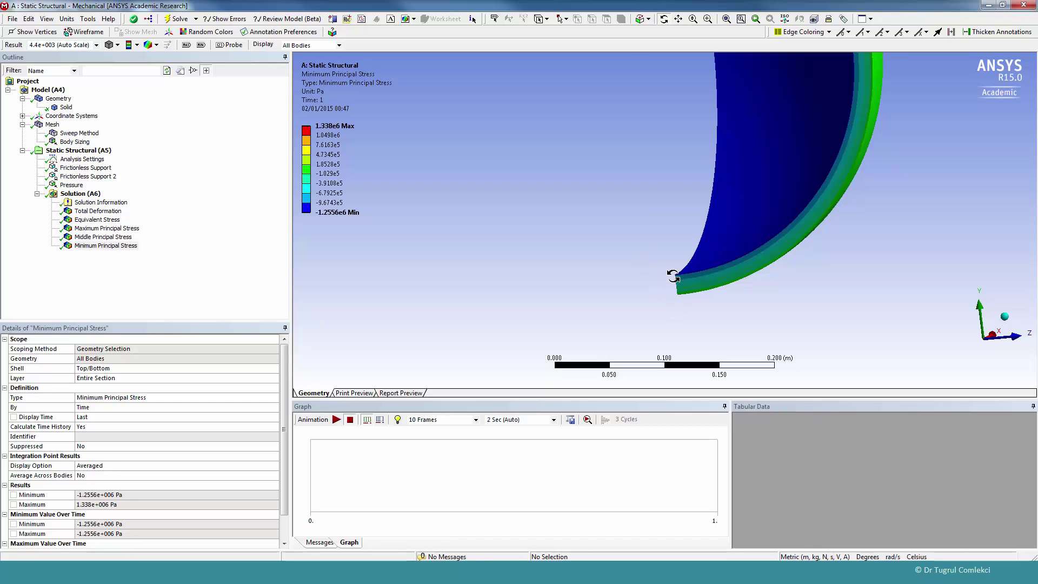
- Add a Path under new Construction Geometry in the Model
click(48, 89)
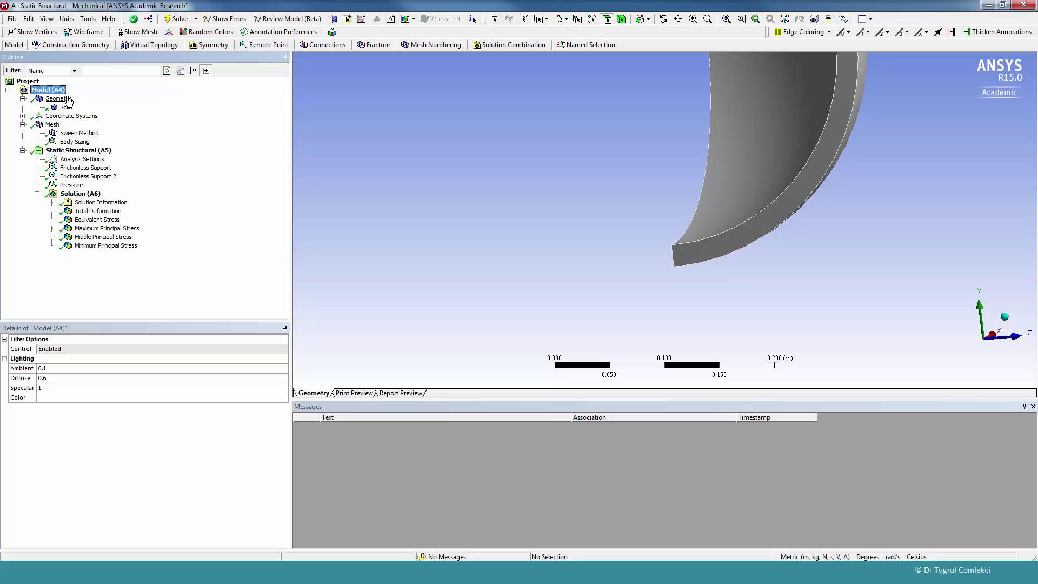
click(80, 48)
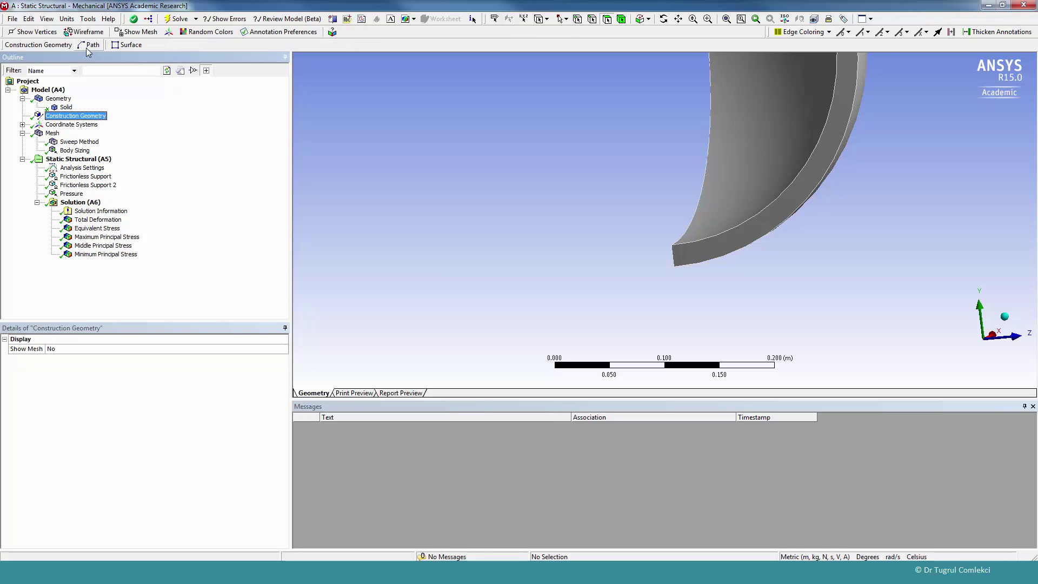
click(87, 48)
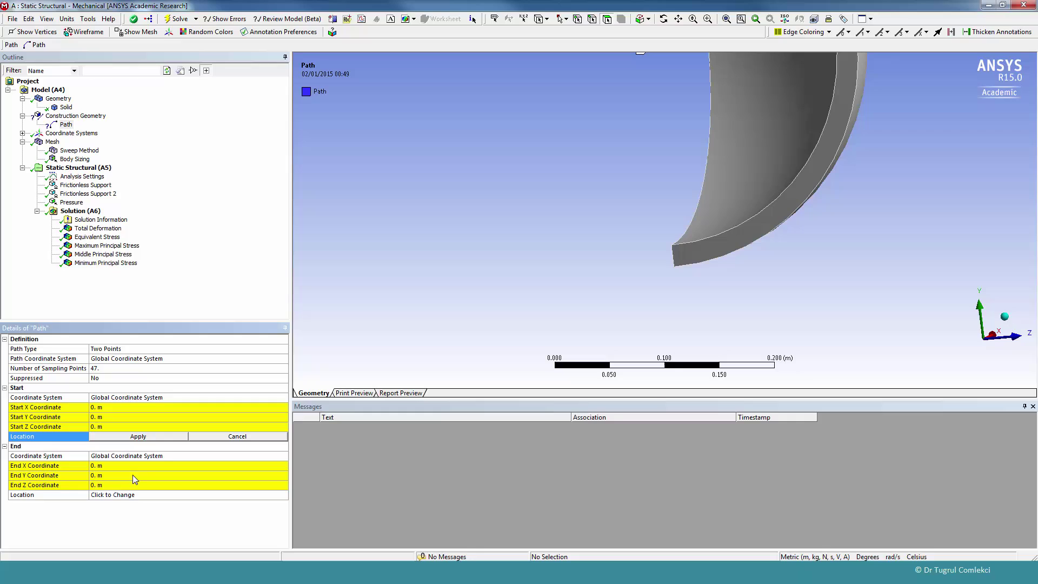
- Set the path start at (0, -0.18, 0) m and end at (0, -0.2, 0) m from corner vertices
click(577, 19)
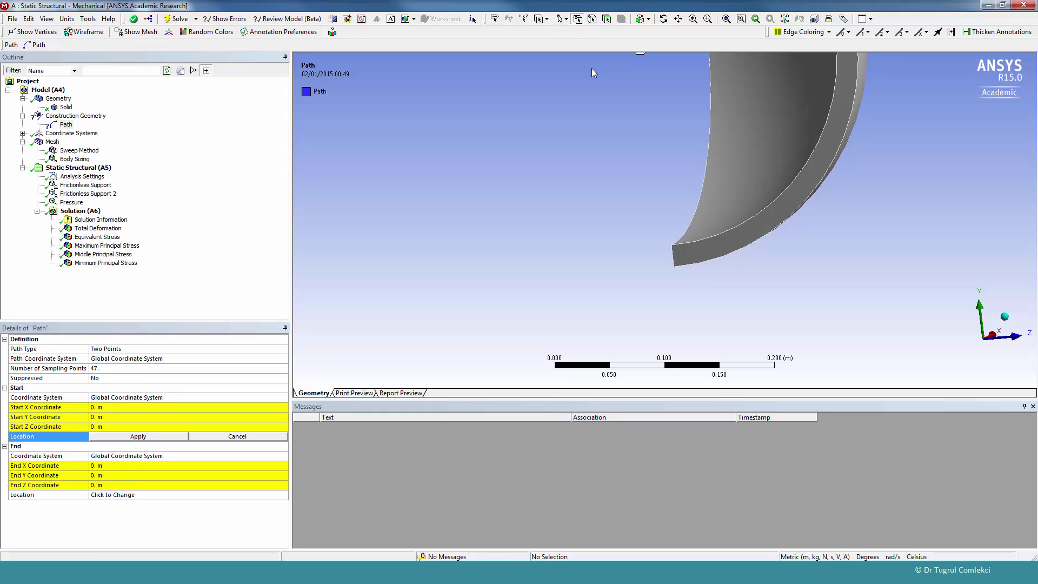
click(673, 245)
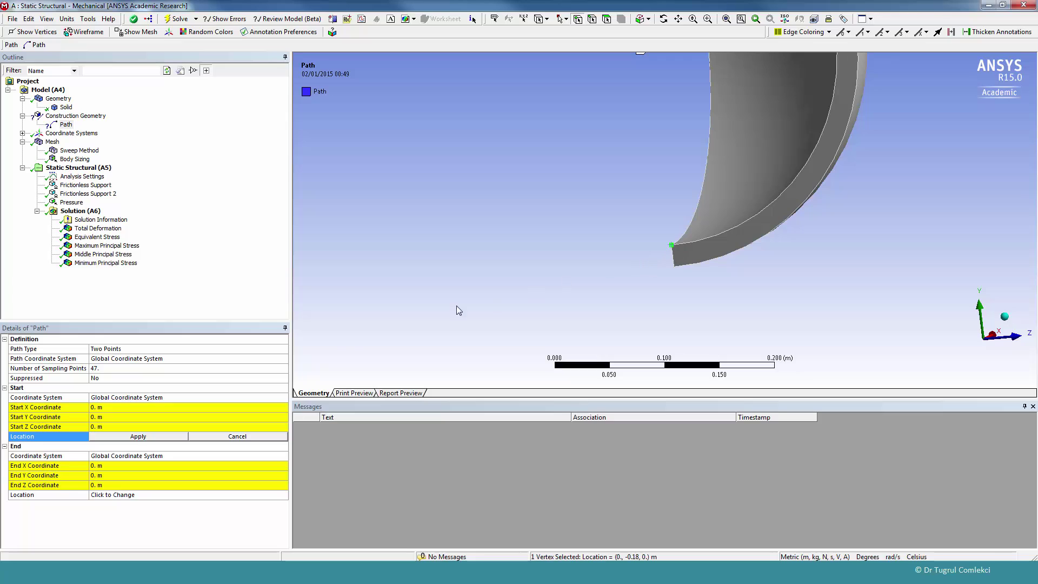
click(135, 437)
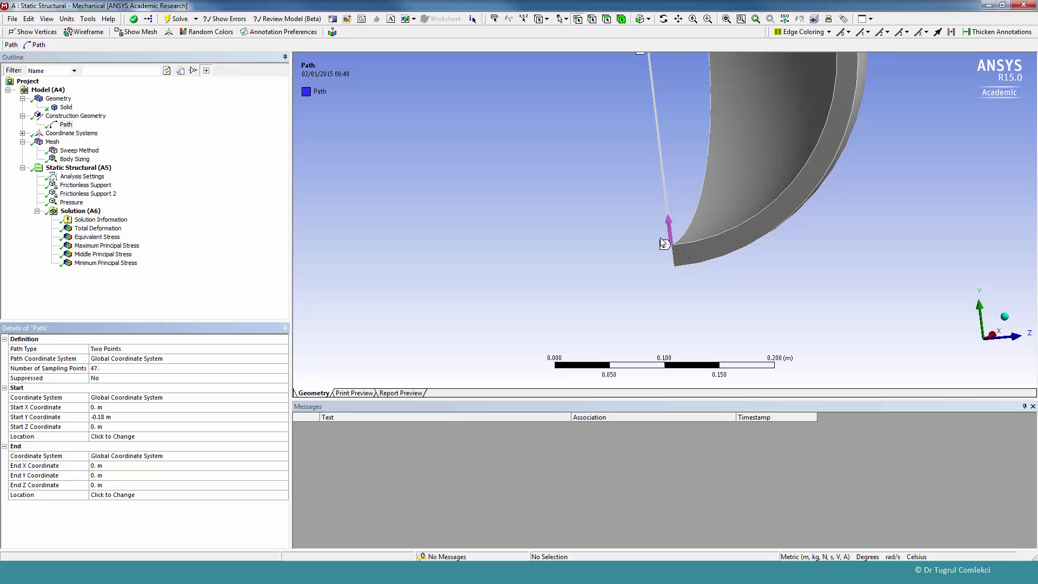
click(675, 266)
click(111, 499)
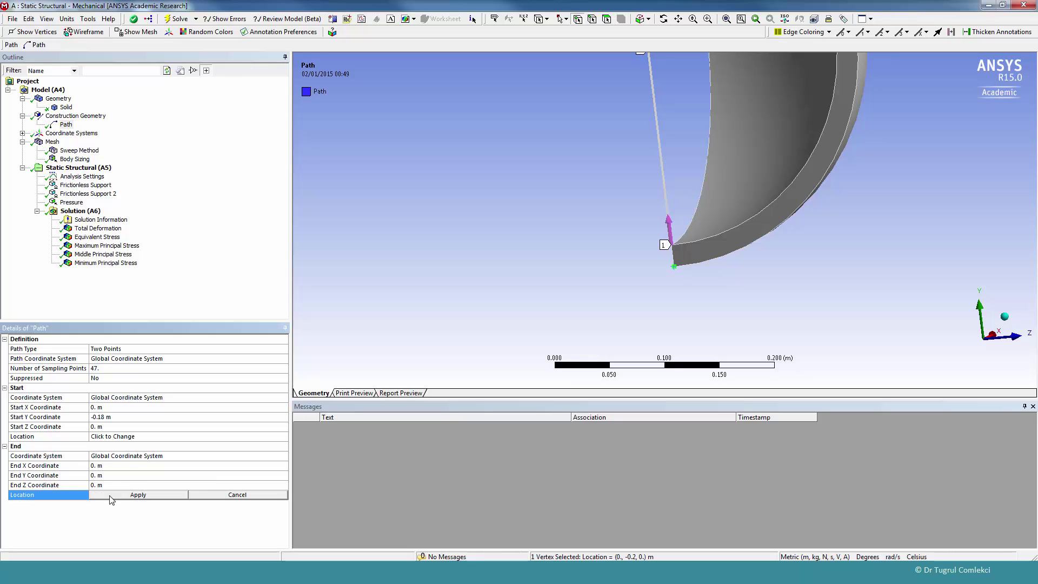
click(110, 495)
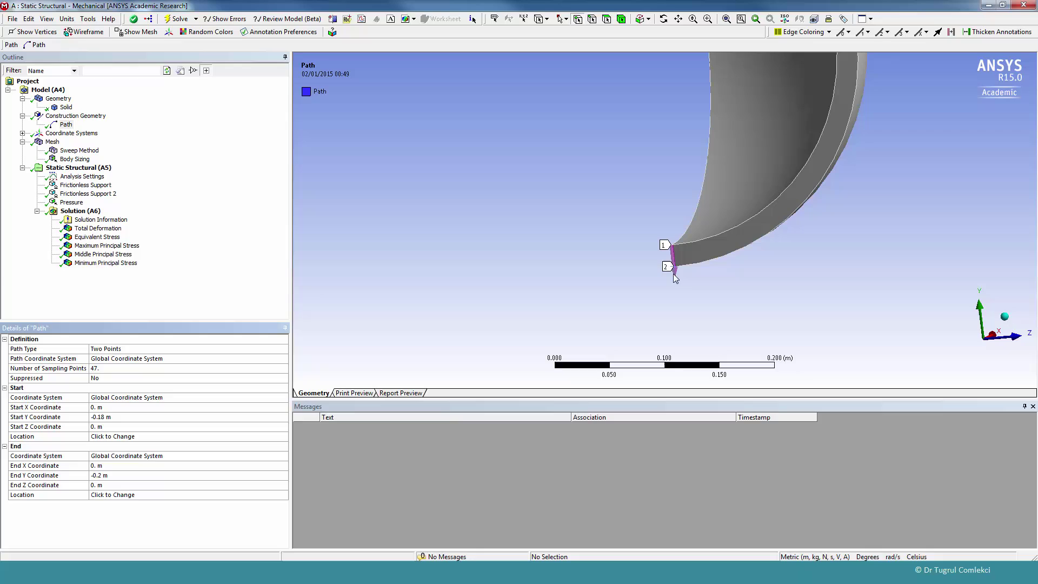
click(66, 126)
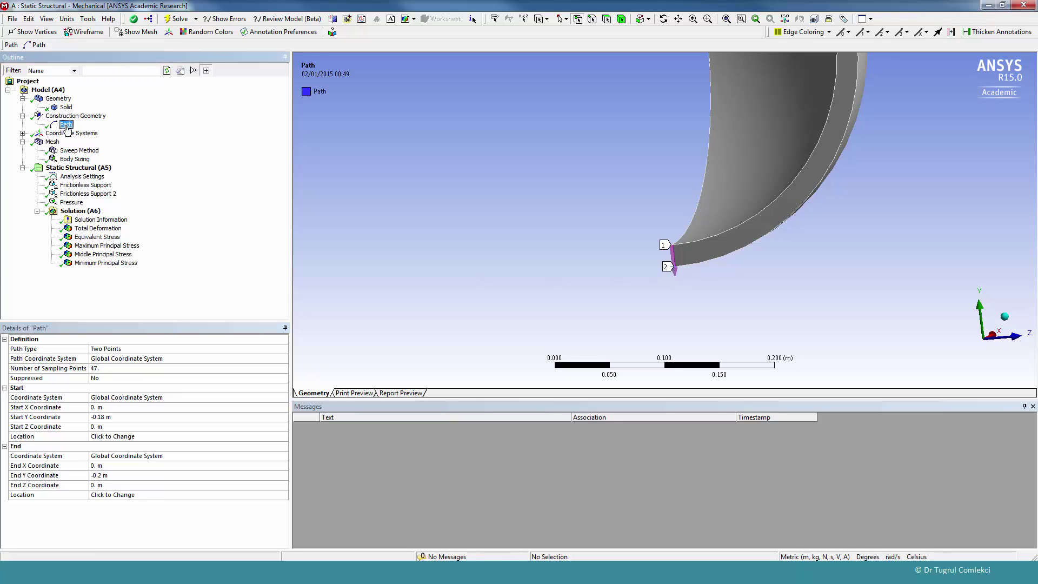
- Insert a Linearized Equivalent (von-Mises) stress scoped to Path and solve it
click(81, 212)
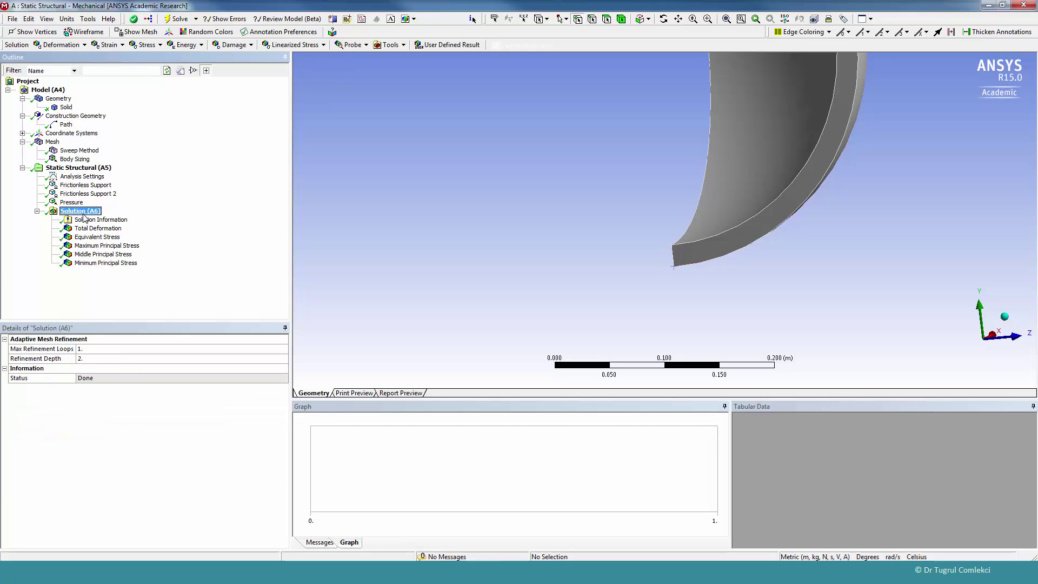
click(318, 48)
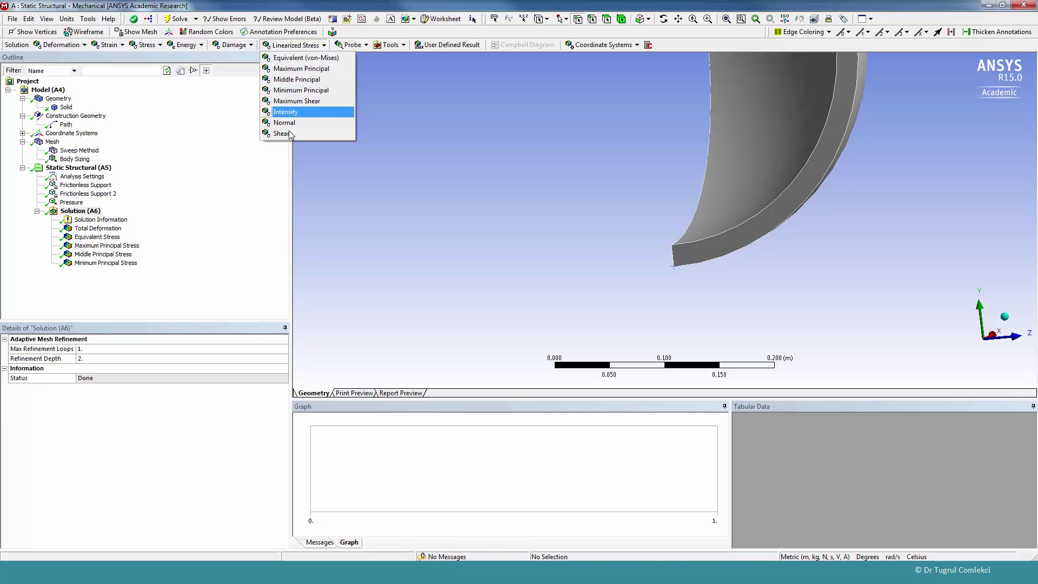
click(309, 59)
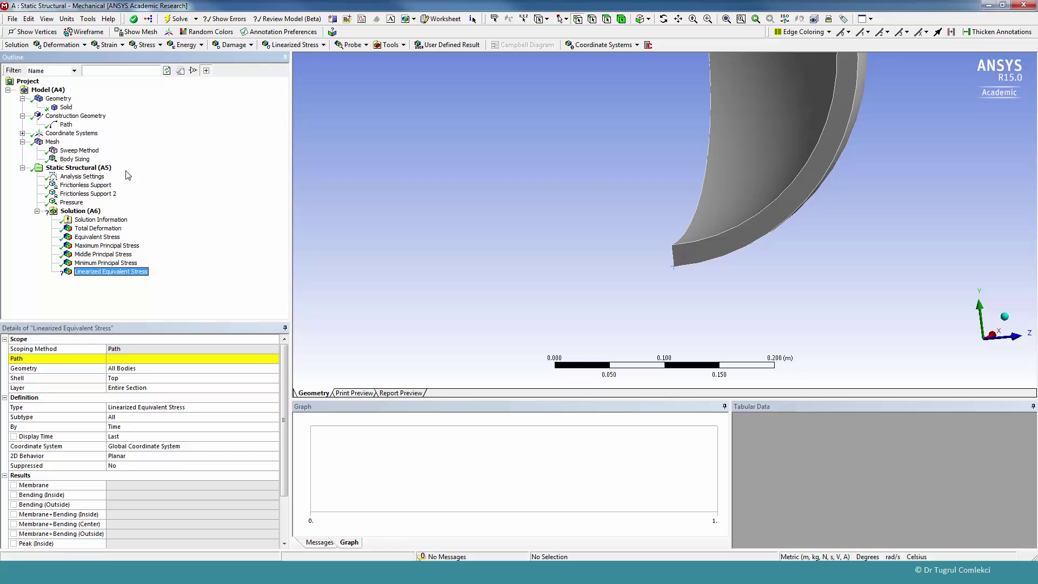
click(126, 359)
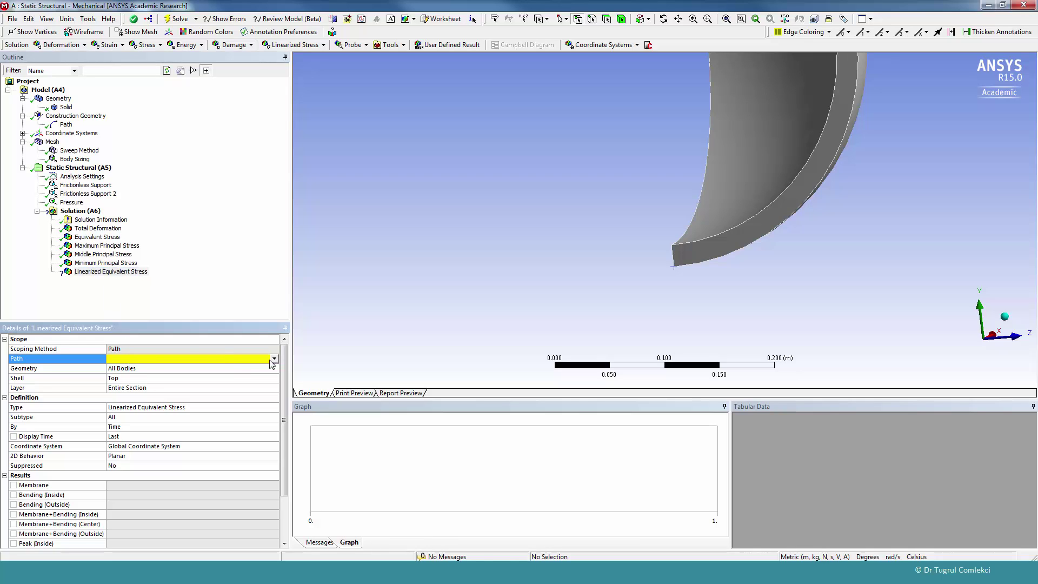
click(275, 359)
click(120, 369)
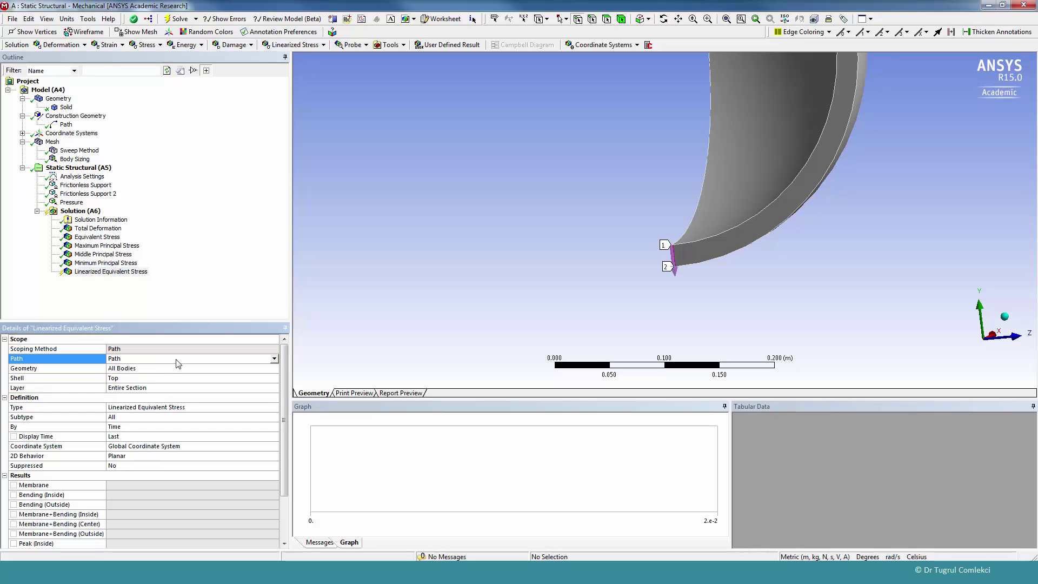
click(173, 19)
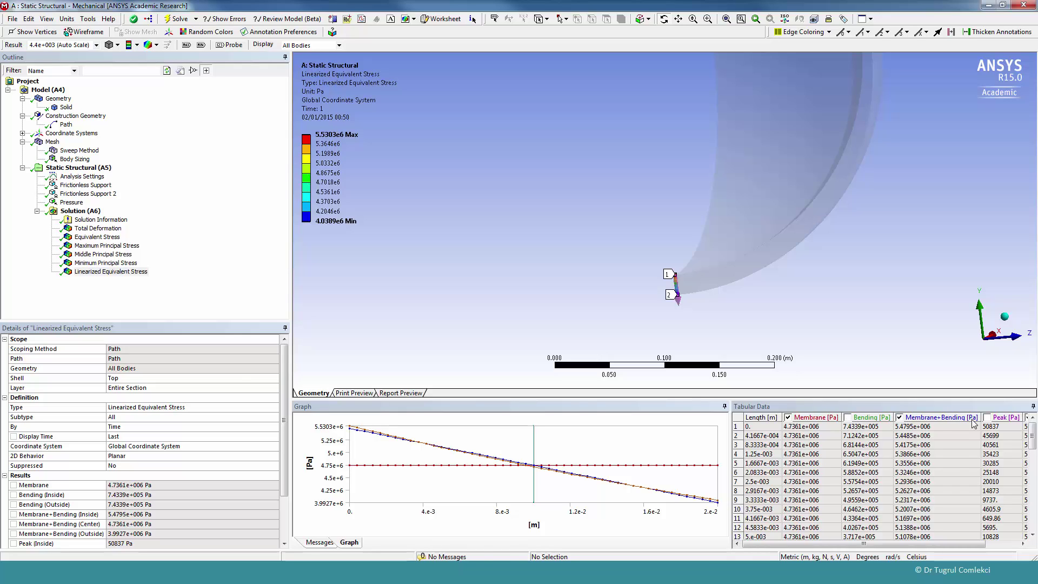
drag(918, 549, 973, 548)
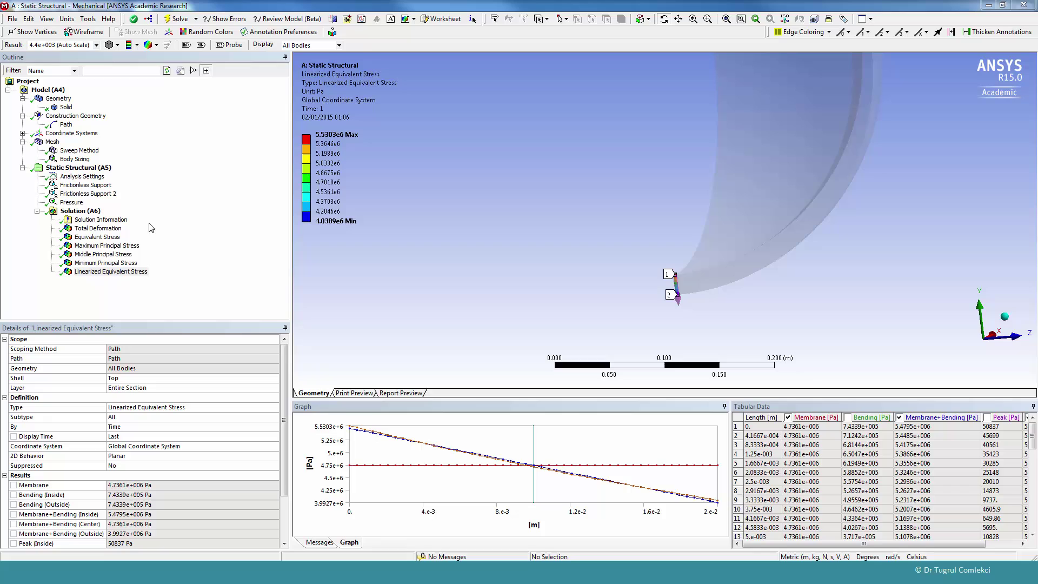
- Create a Force Reaction result by dragging Frictionless Support 2 onto Solution
click(92, 194)
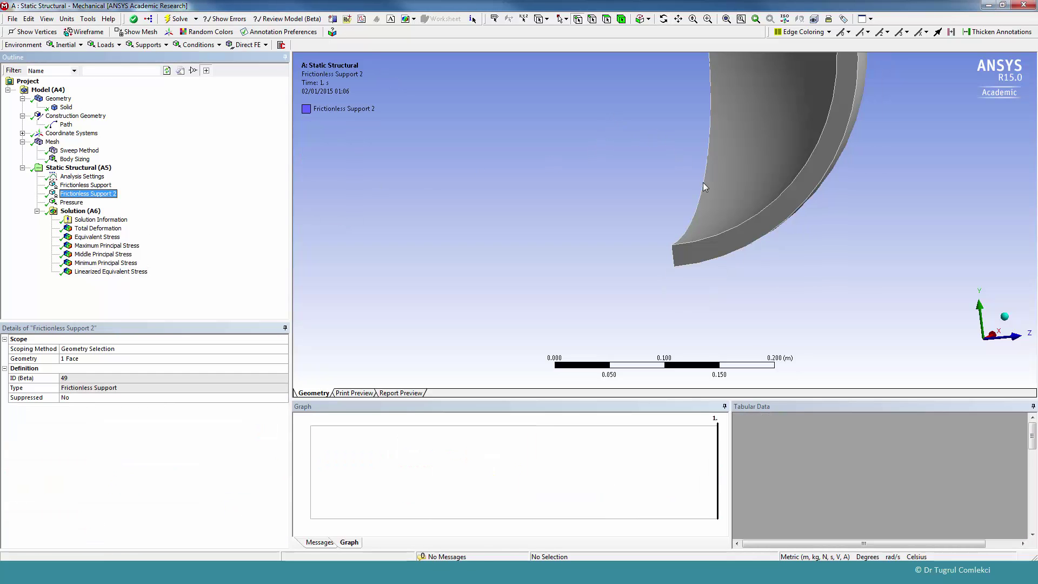
click(683, 138)
scroll(745, 172, down, 4)
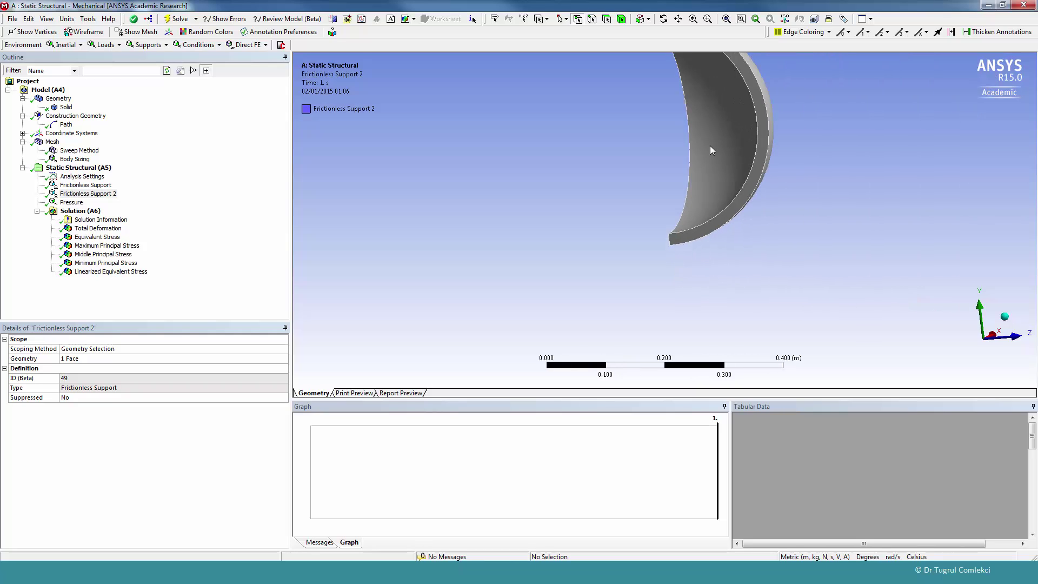
scroll(712, 150, down, 1)
middle_drag(672, 105, 689, 135)
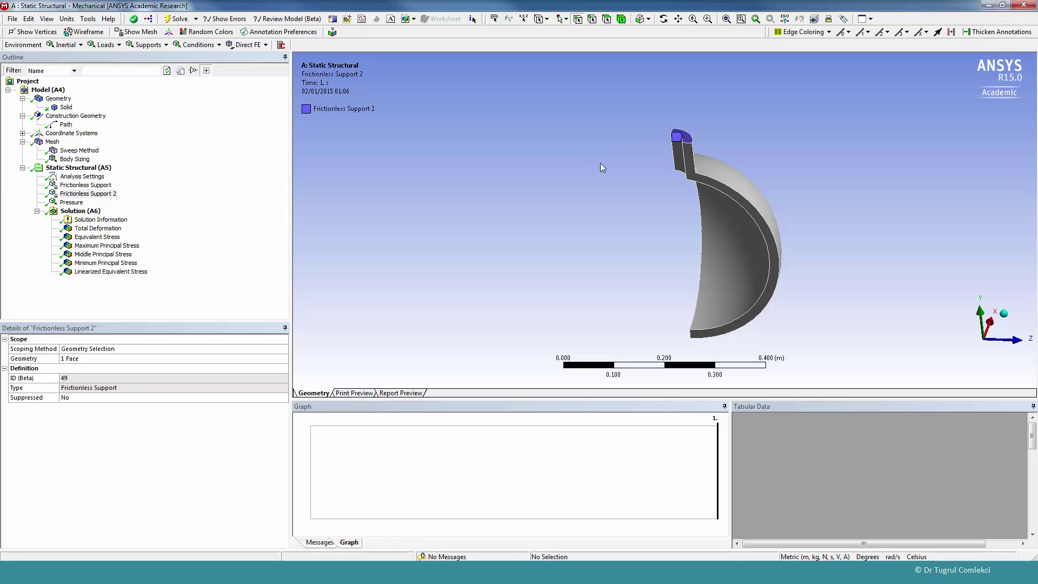
click(83, 195)
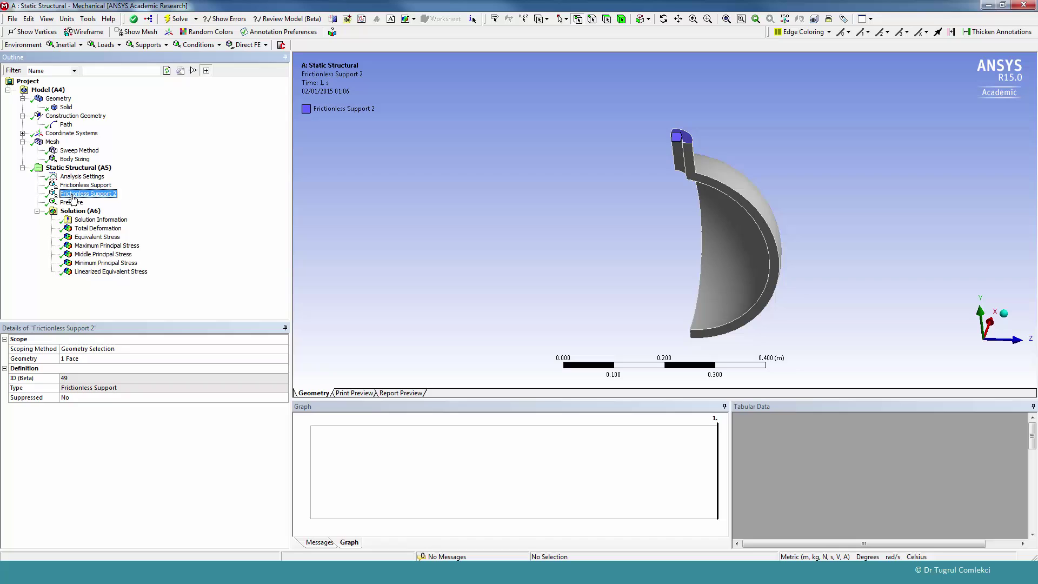
drag(72, 198, 87, 214)
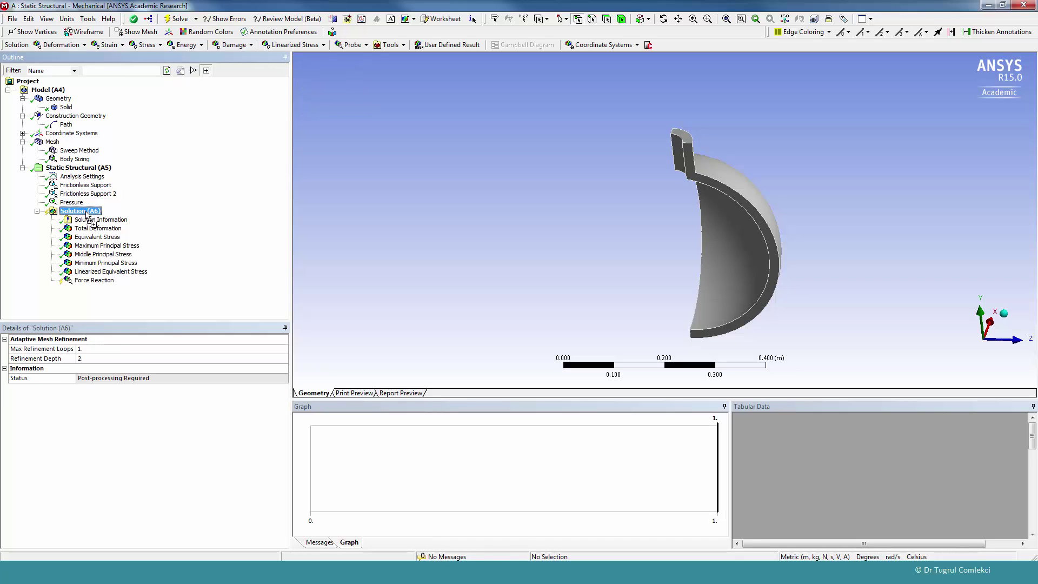
- Solve the Force Reaction, reading 706.86 N in Y and 707.45 N total
click(93, 282)
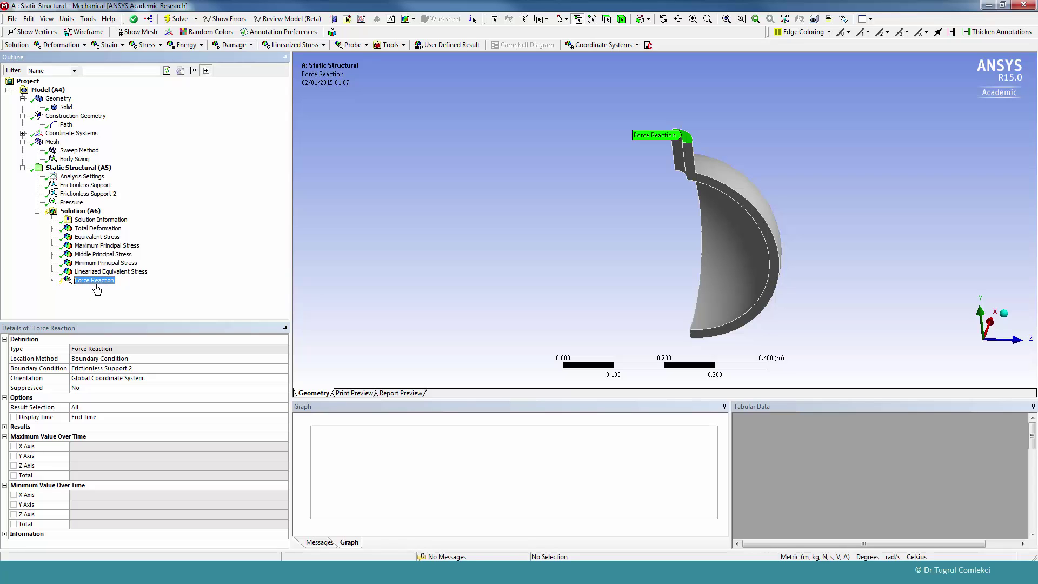
click(177, 21)
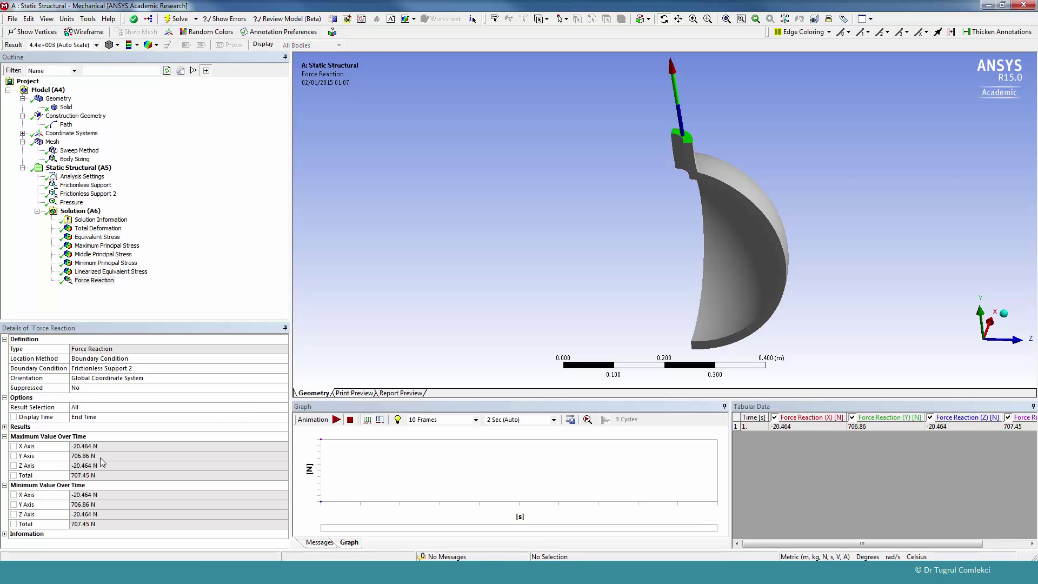
click(74, 455)
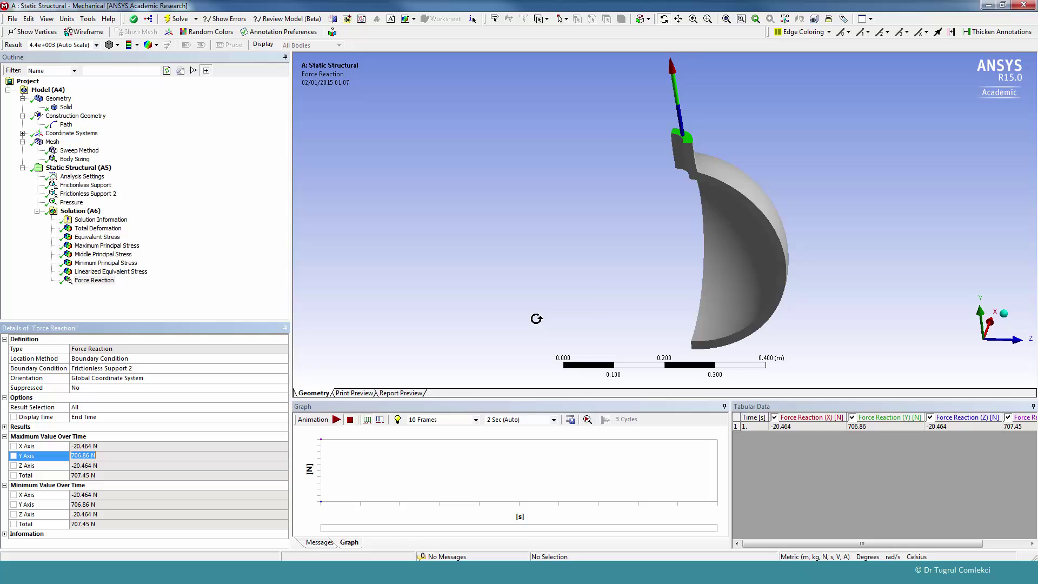
drag(694, 271, 764, 282)
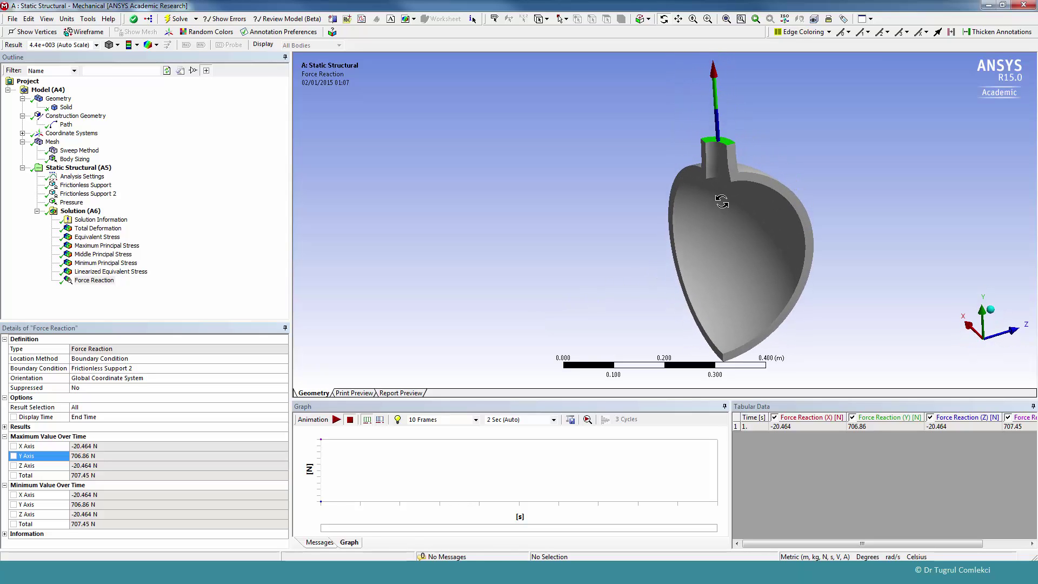